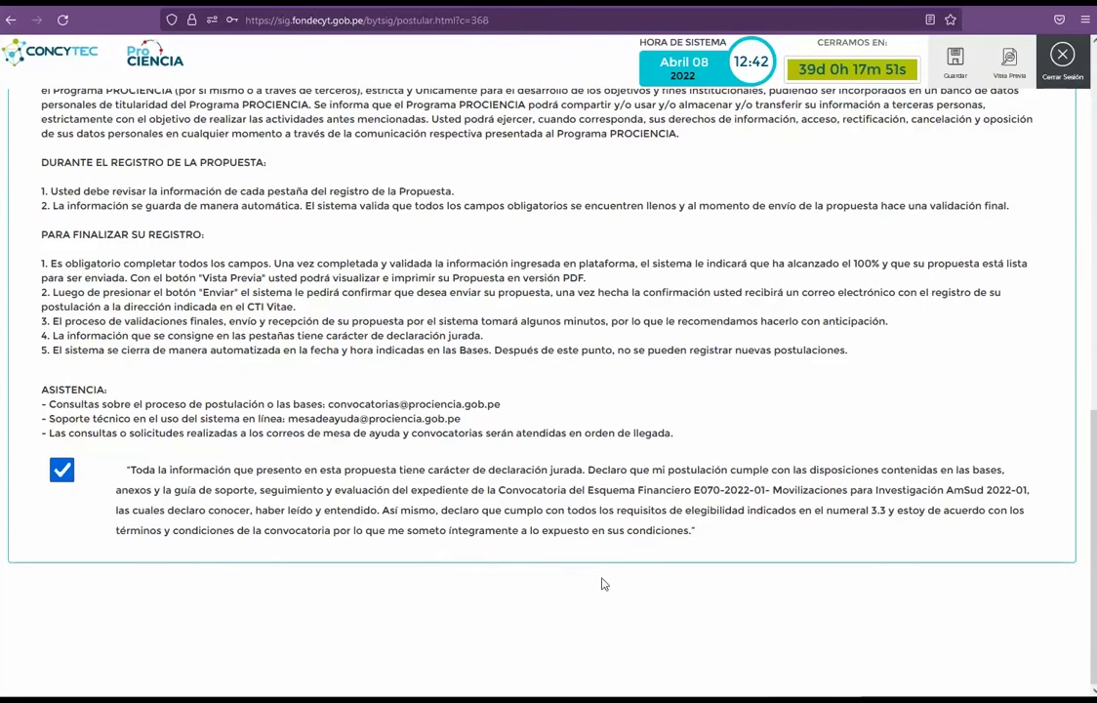
# Step: Return to the top of the form and open the Entidad vinculada section
pyautogui.scroll(10, 650, 412)
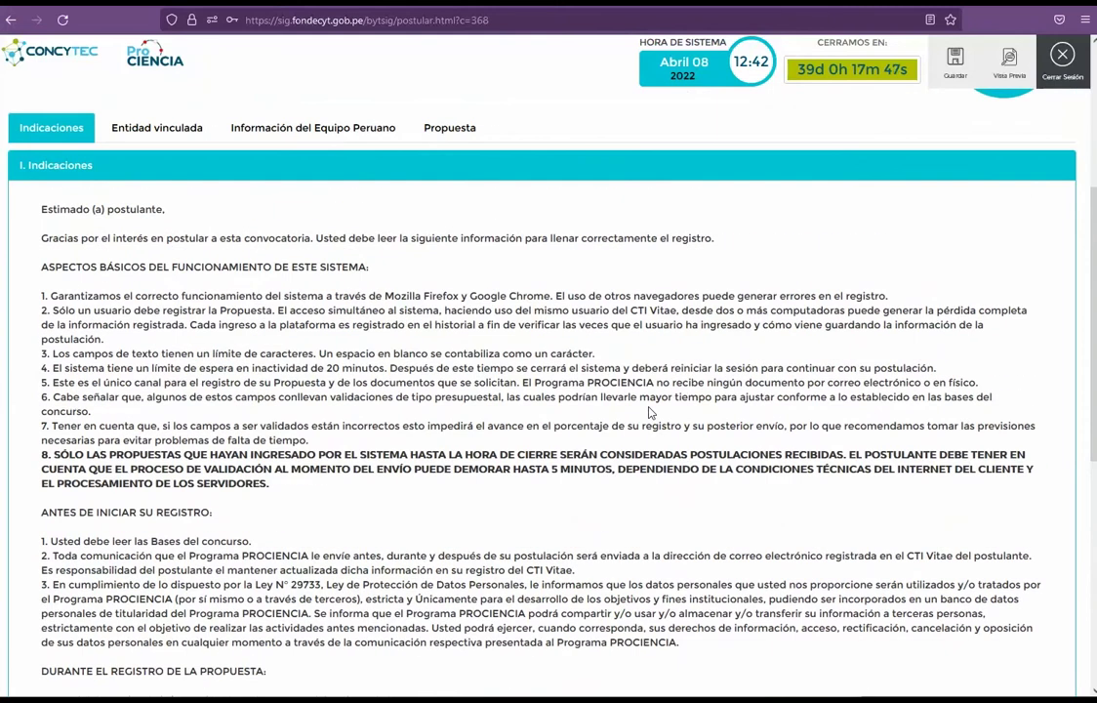
pyautogui.scroll(5, 649, 413)
pyautogui.scroll(1, 649, 413)
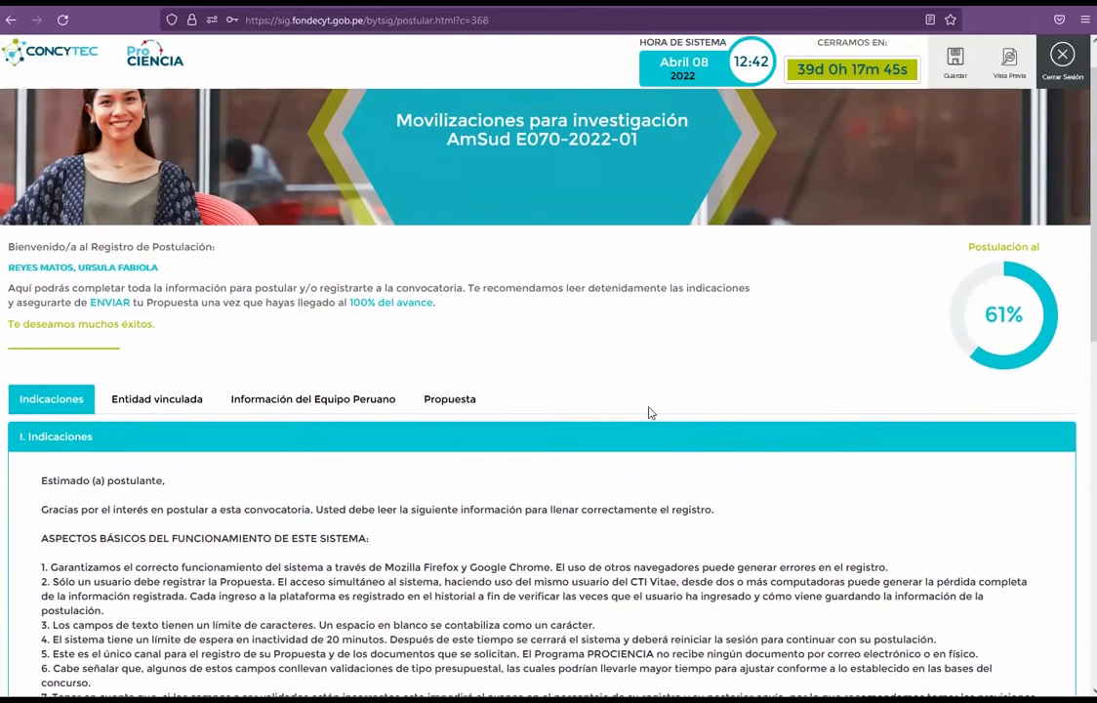
pyautogui.click(157, 400)
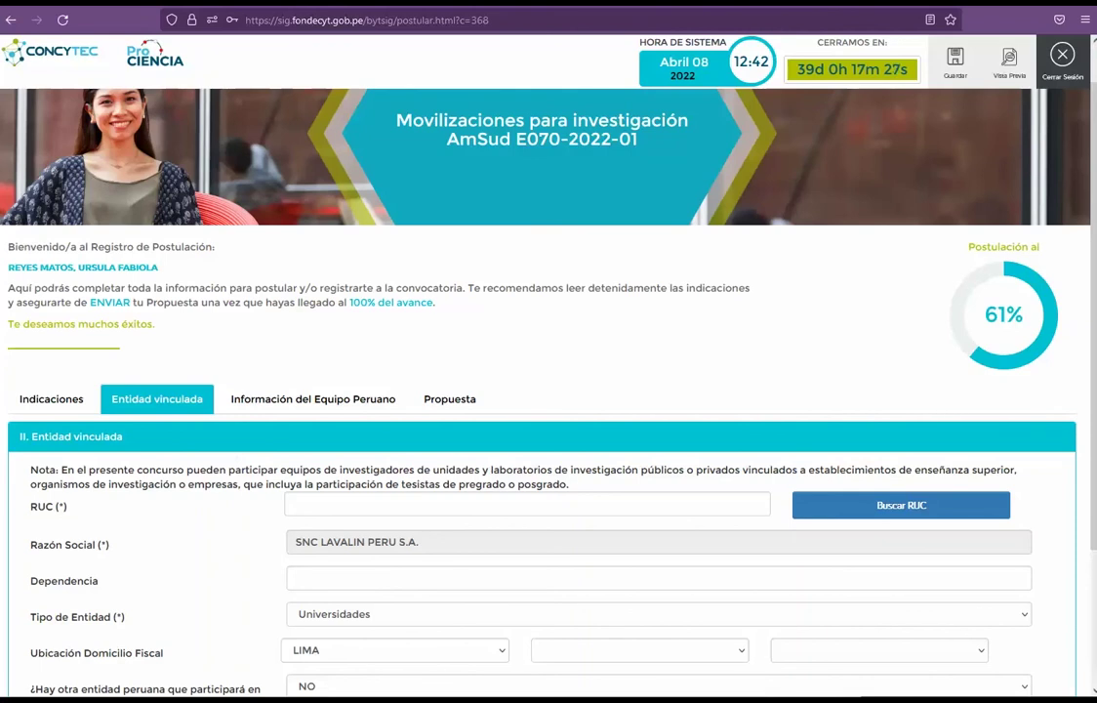
# Step: Look up the linked entity by its RUC and enter 'Laboratio de Cambio Climatico' as Dependencia
pyautogui.click(660, 500)
pyautogui.hotkey('ctrl', 'v')
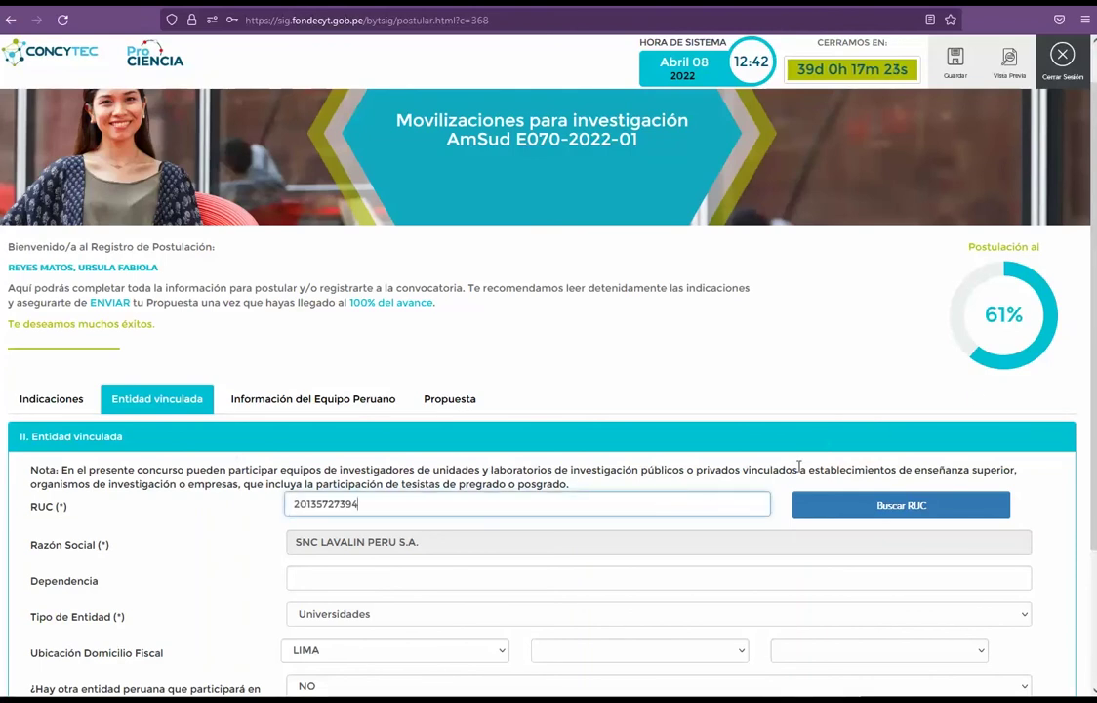
pyautogui.click(913, 504)
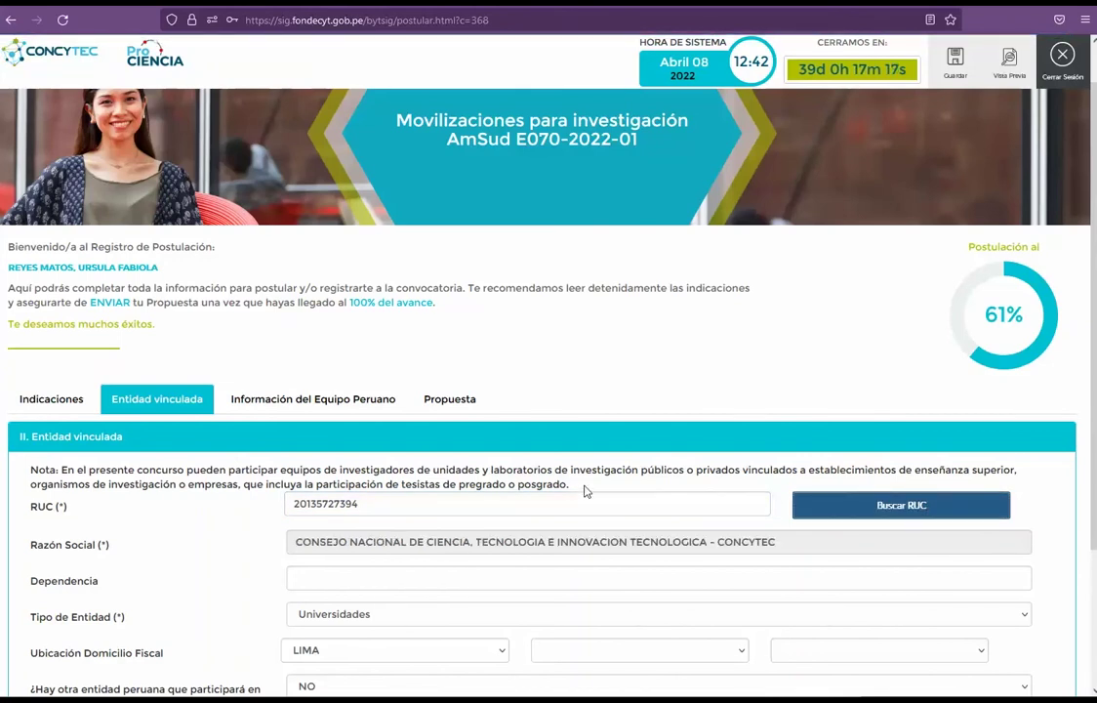
pyautogui.scroll(-3, 516, 509)
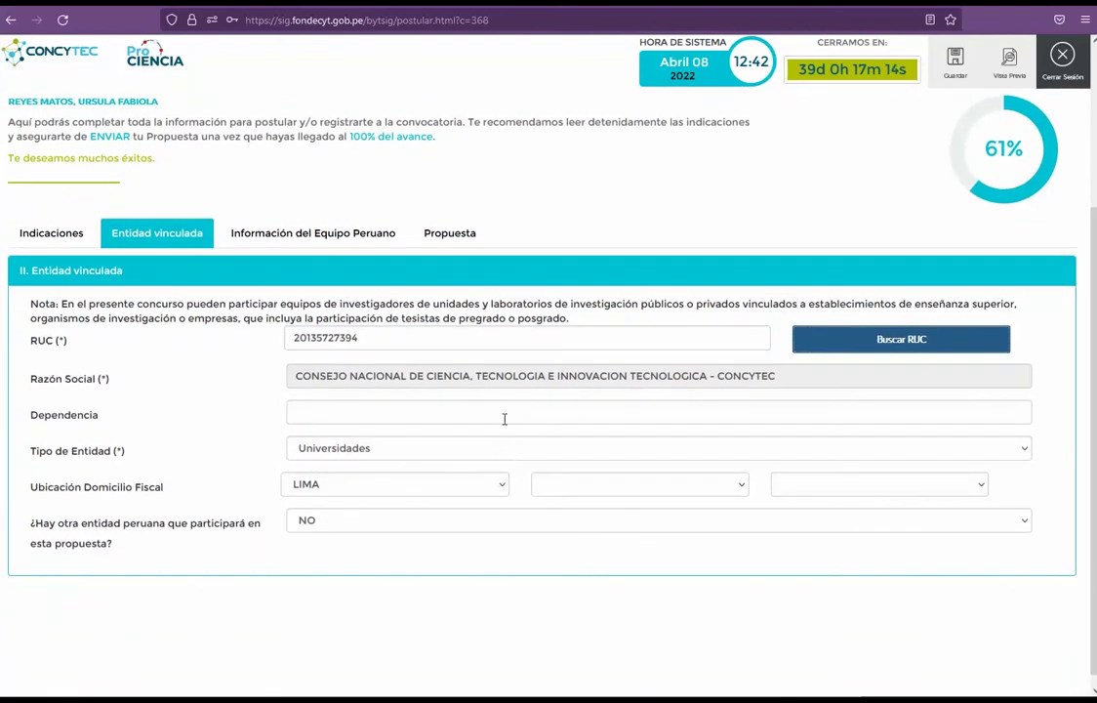
pyautogui.click(505, 416)
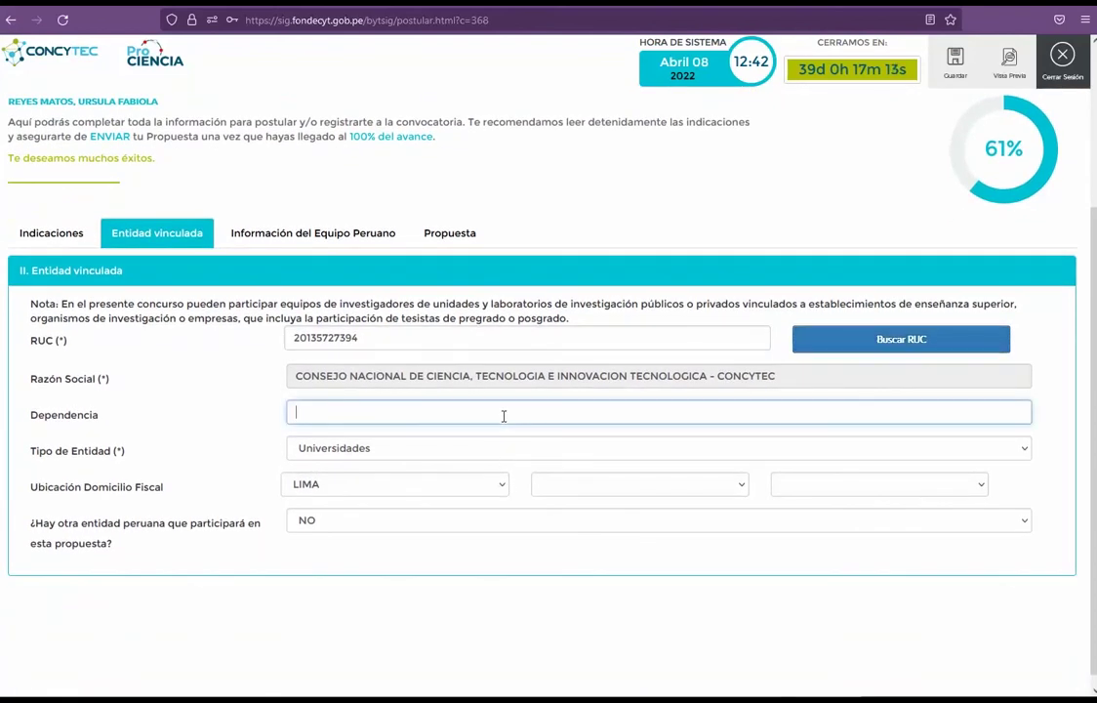
pyautogui.write('Laboratio ')
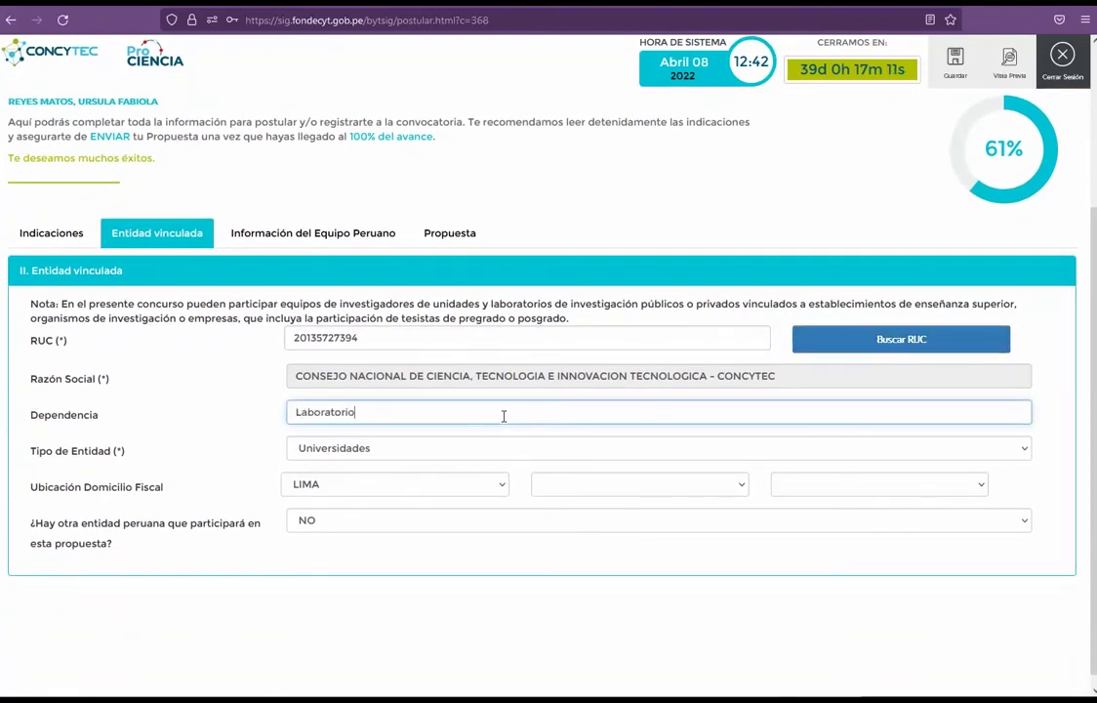
pyautogui.write('de ')
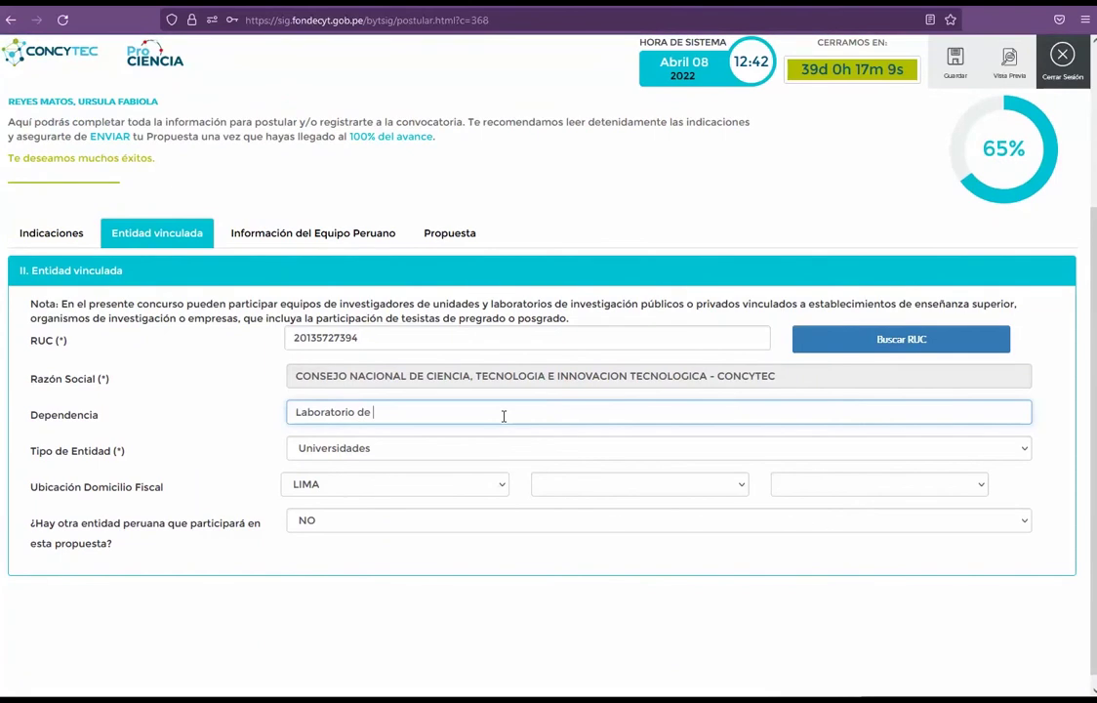
pyautogui.write('Cambio Clima')
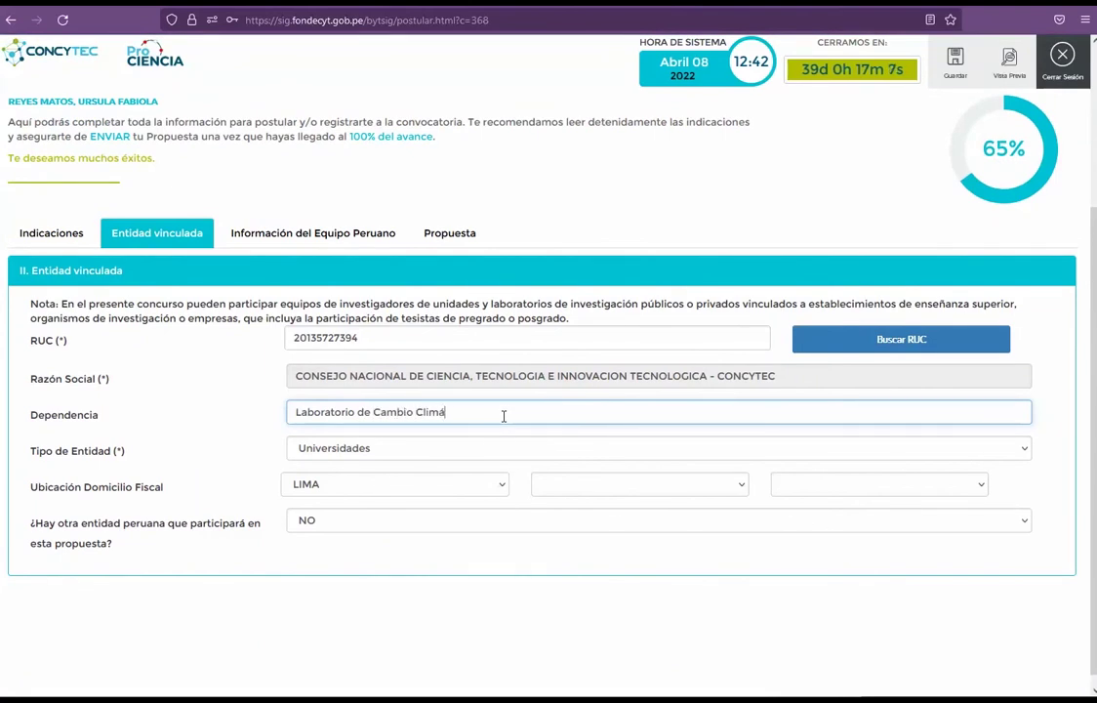
pyautogui.write('tico')
# Step: Set entity type Organismos Gubernamentales and fiscal location HUANUCO, YAROWILCA, CHAVINILLO
pyautogui.click(562, 450)
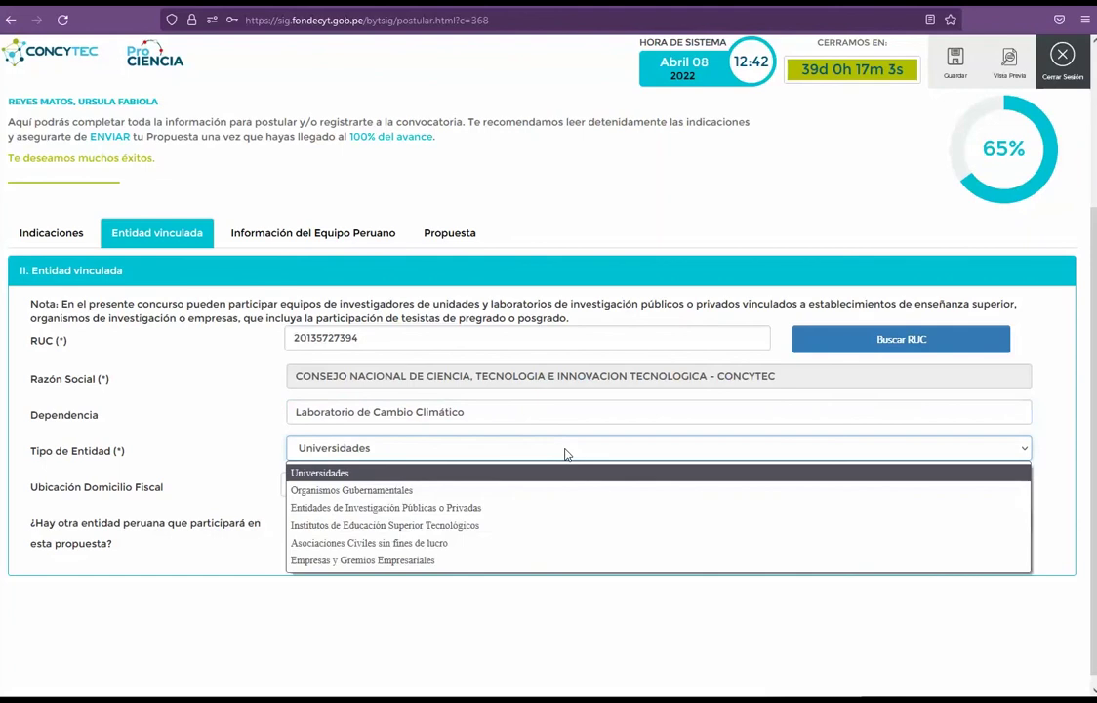
pyautogui.click(417, 490)
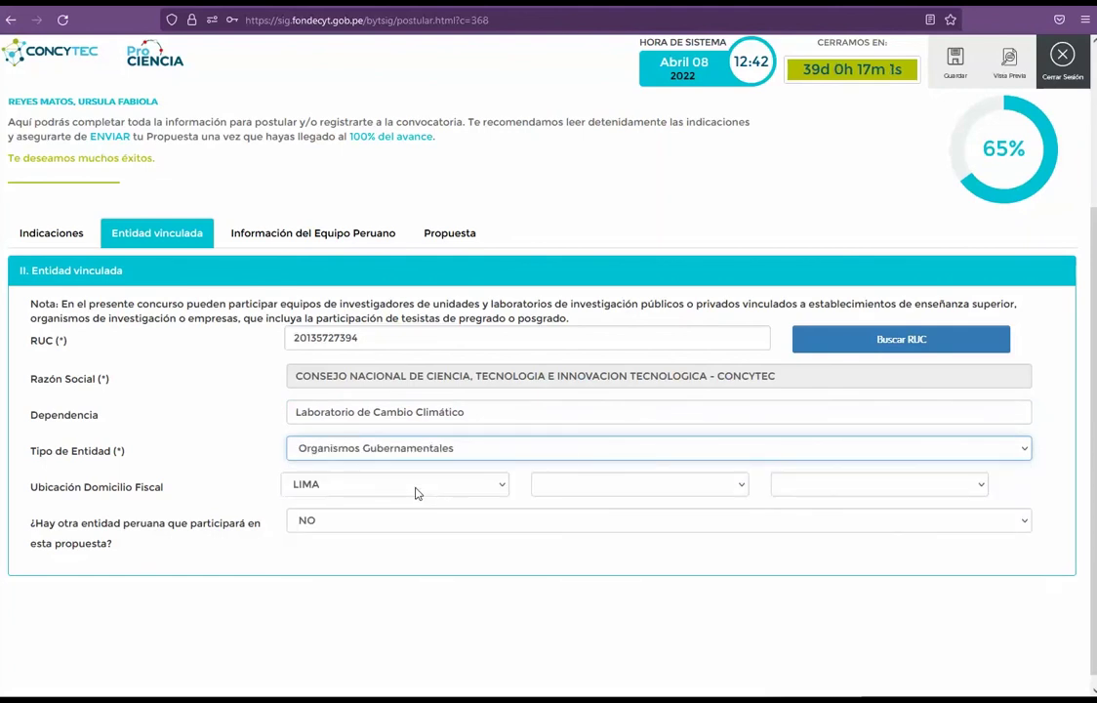
pyautogui.click(492, 486)
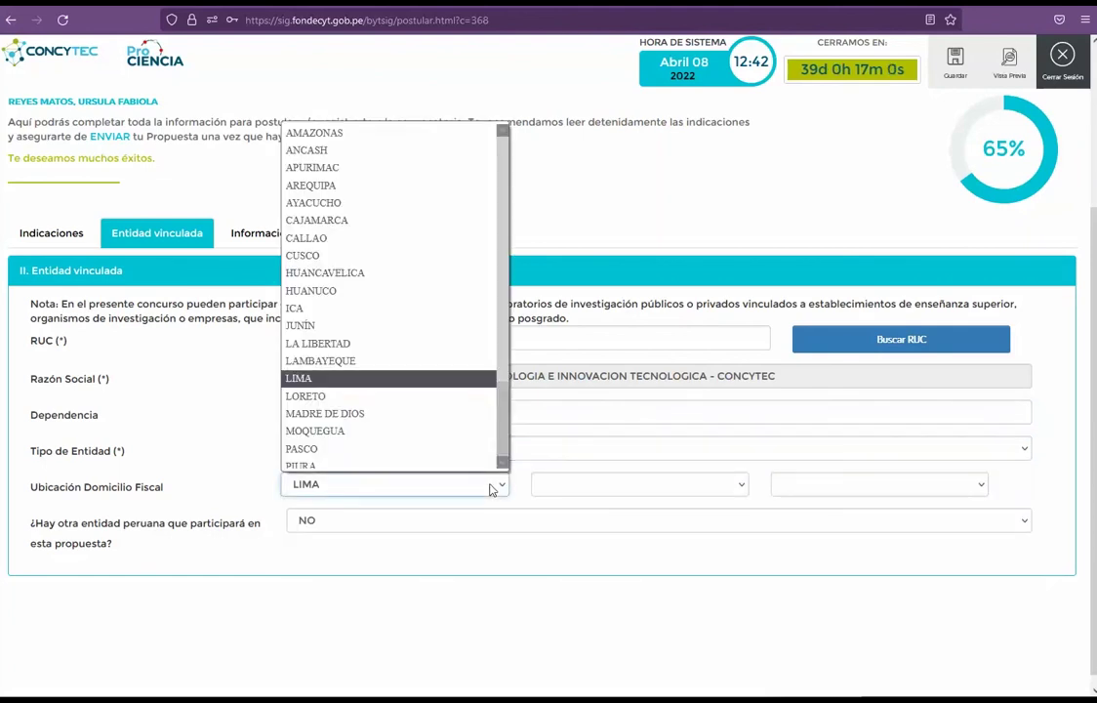
pyautogui.click(407, 284)
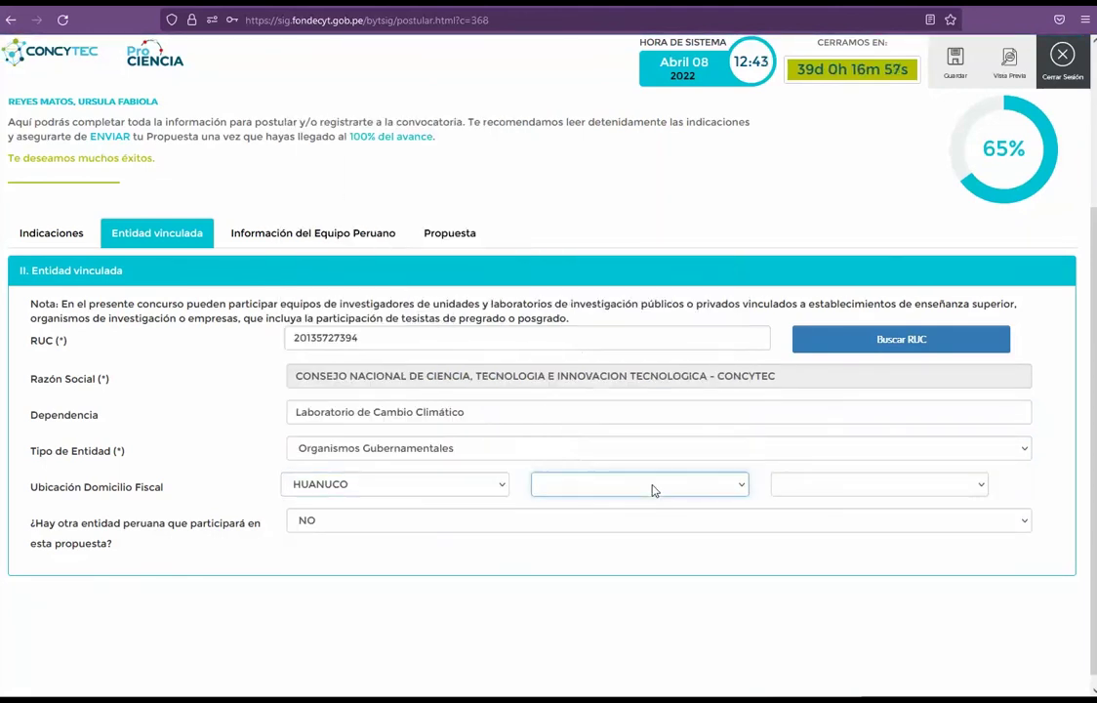
pyautogui.click(655, 488)
pyautogui.click(617, 458)
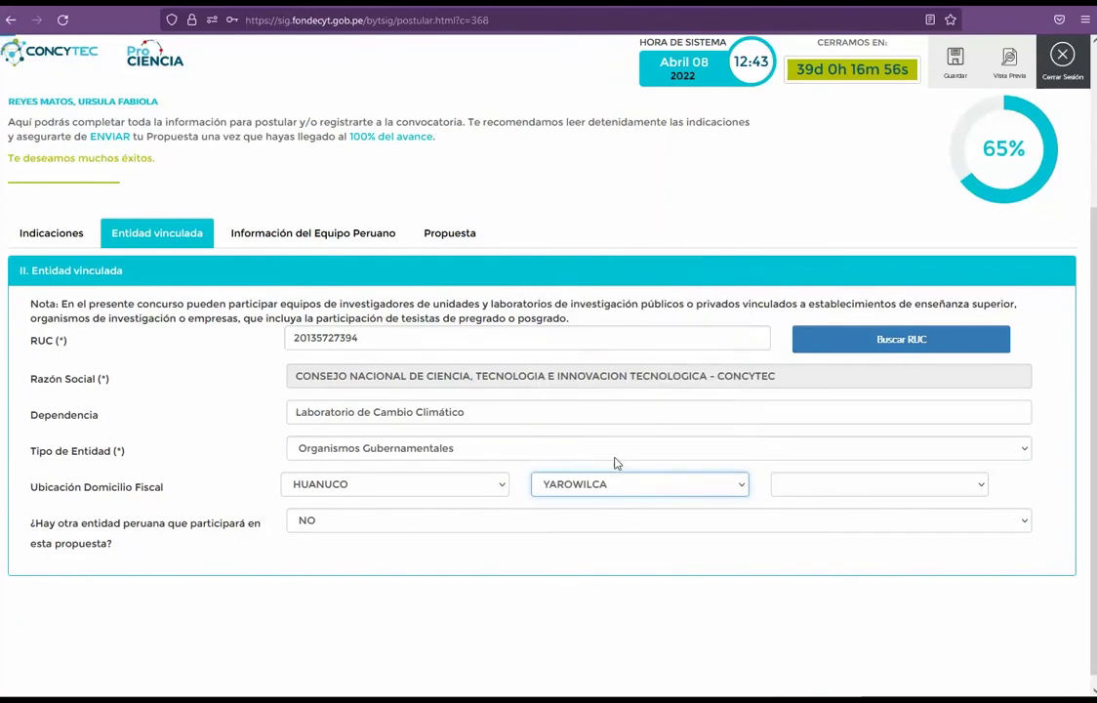
pyautogui.click(821, 485)
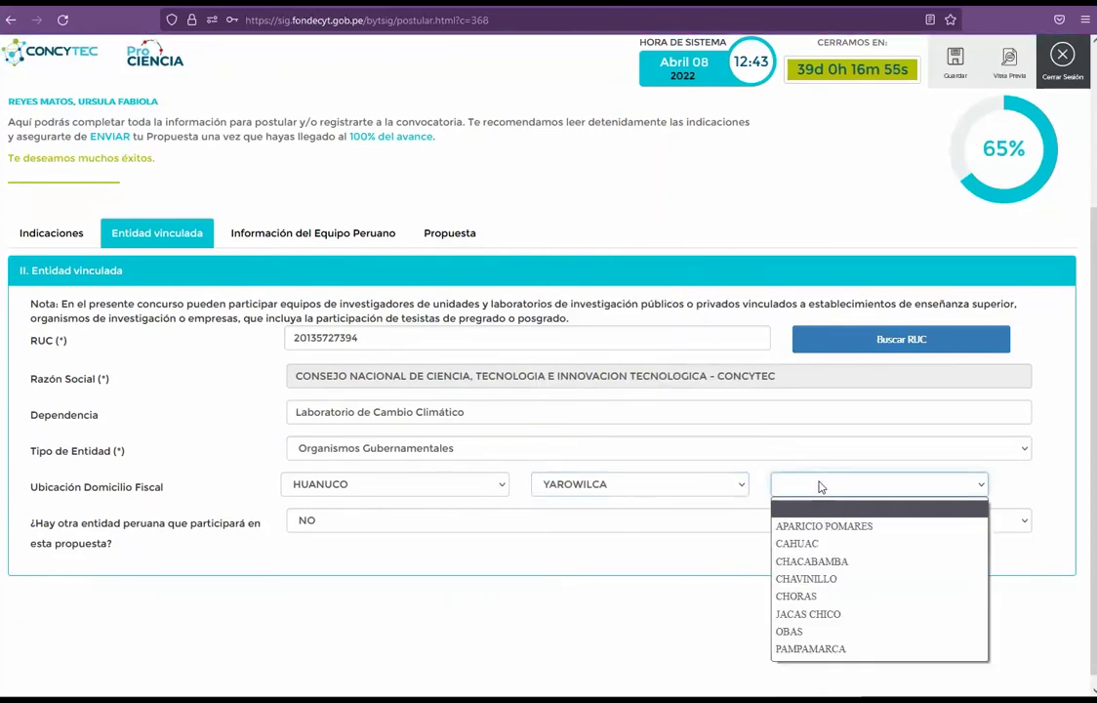
pyautogui.click(835, 578)
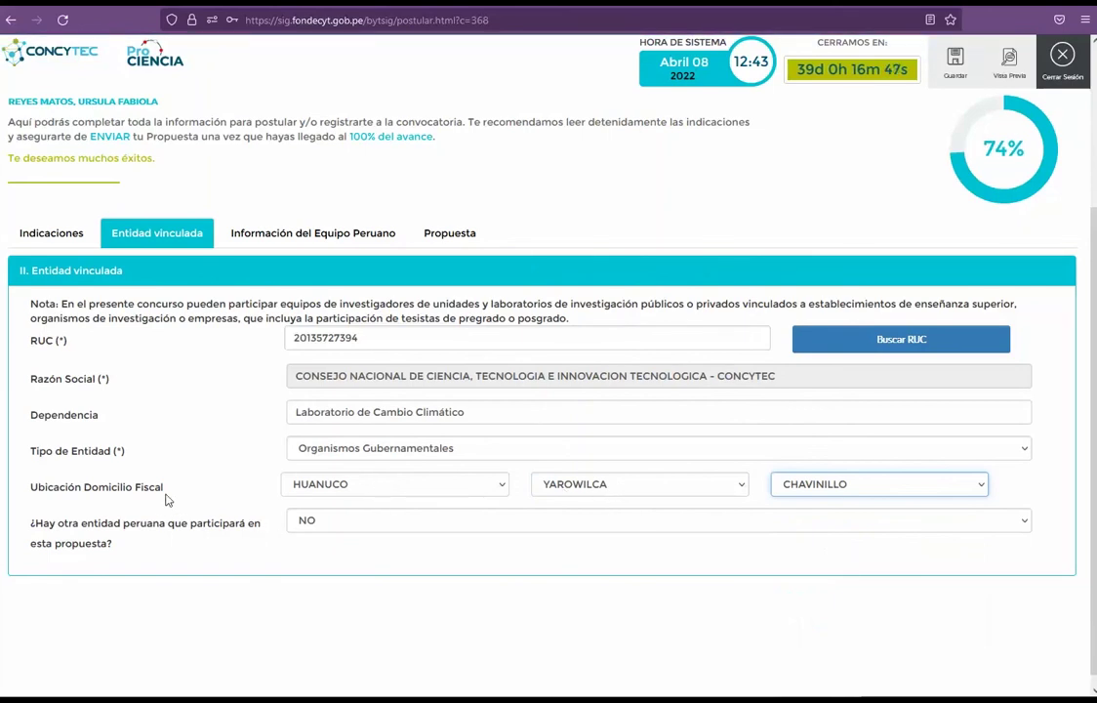
# Step: Answer SI to another Peruvian entity participating
pyautogui.click(351, 519)
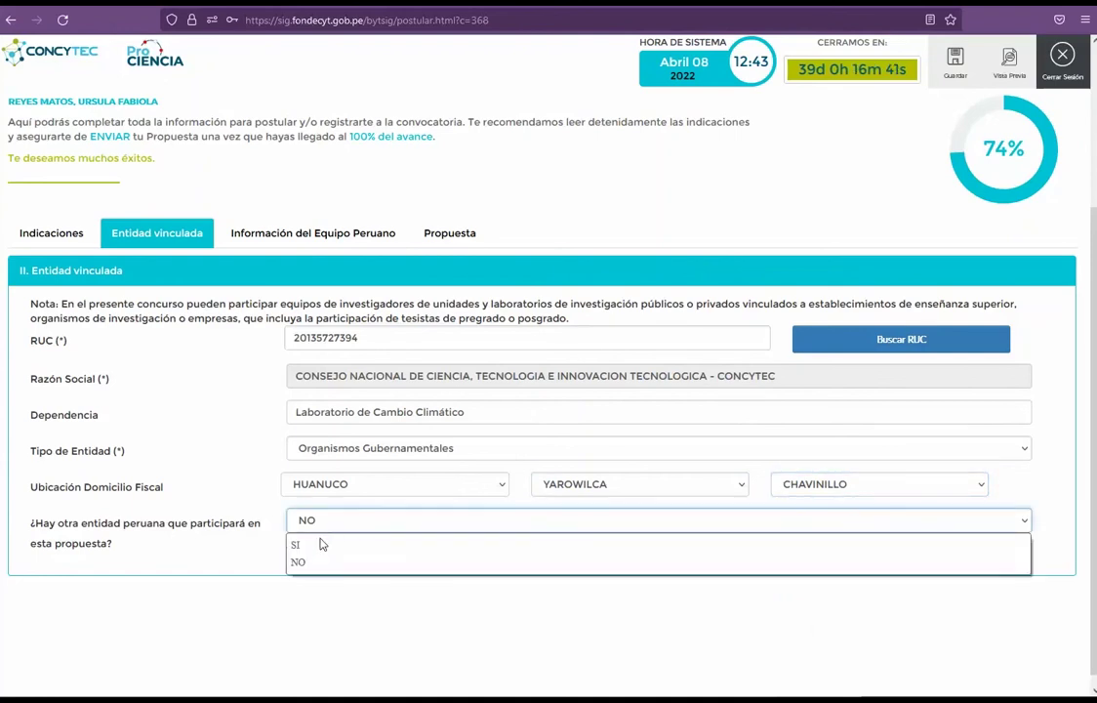
pyautogui.click(315, 545)
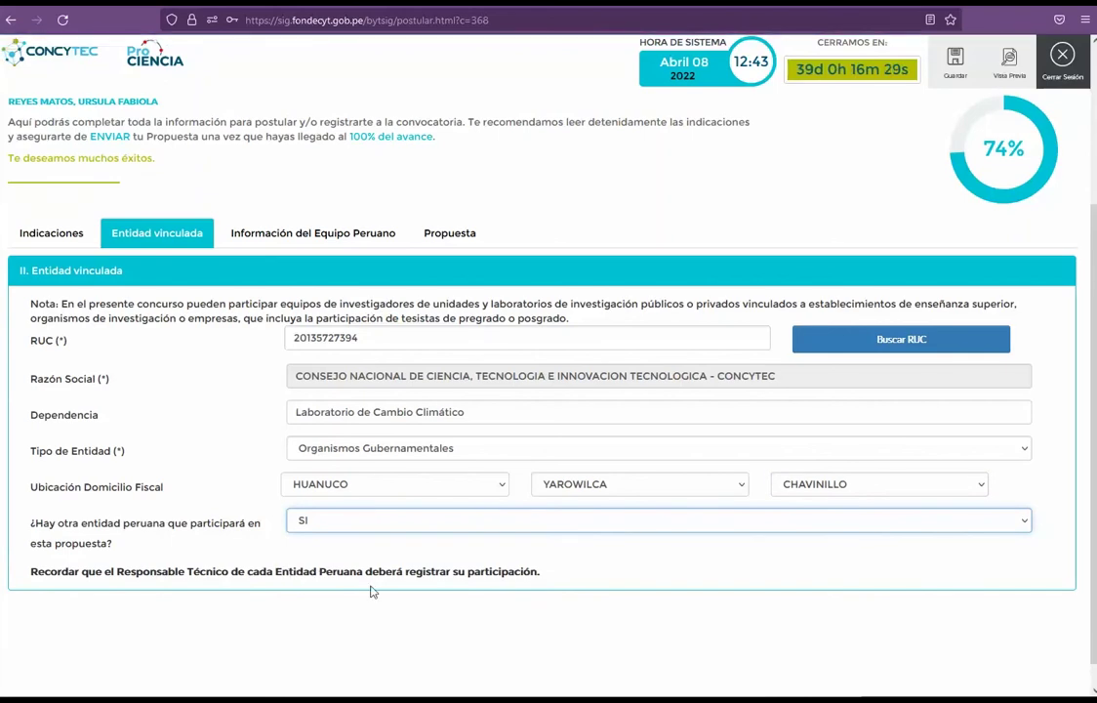
pyautogui.click(408, 524)
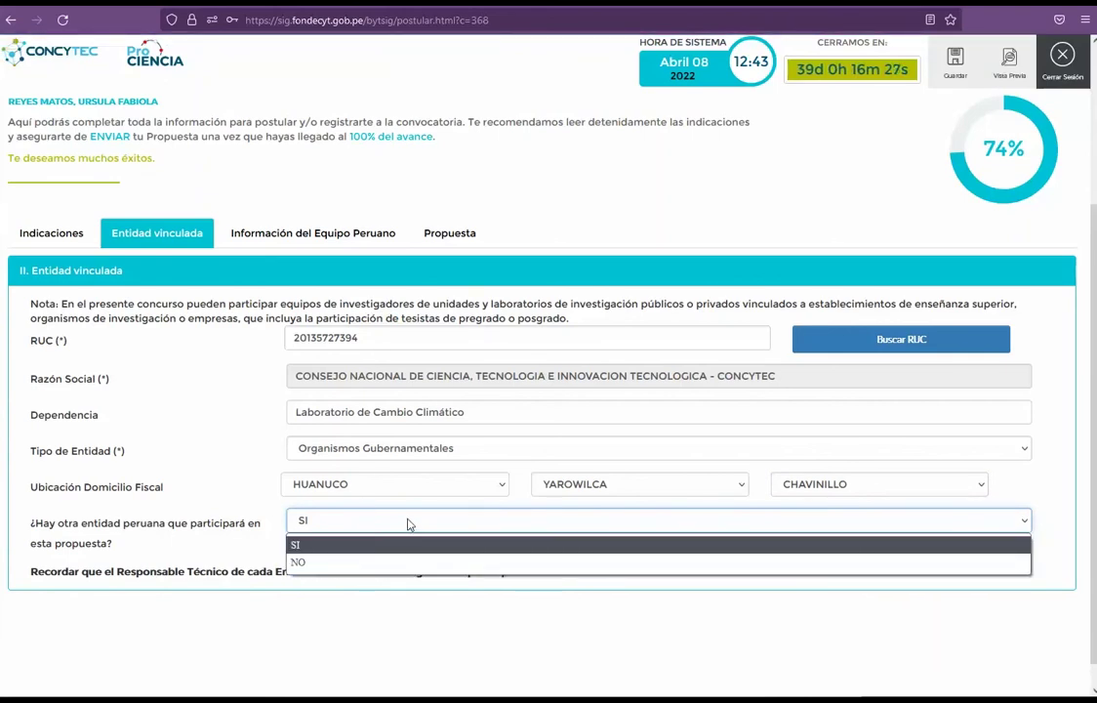
pyautogui.click(244, 528)
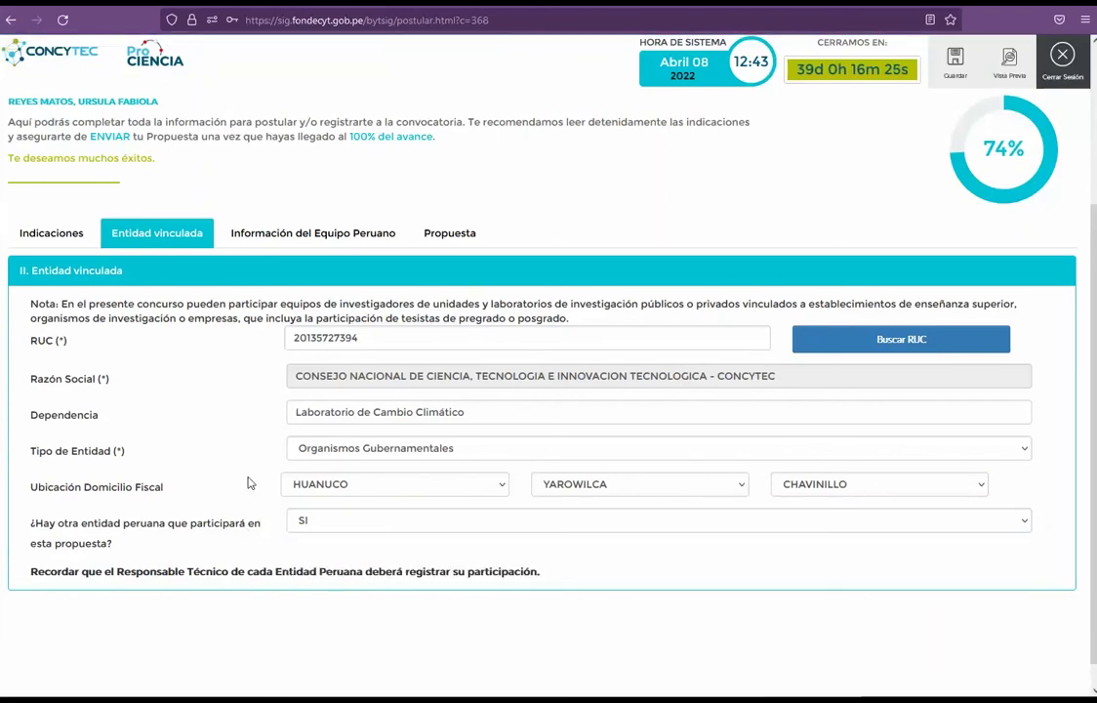
# Step: In Información del Equipo Peruano, set the home address to 'calle 1' with department APURIMAC
pyautogui.click(313, 235)
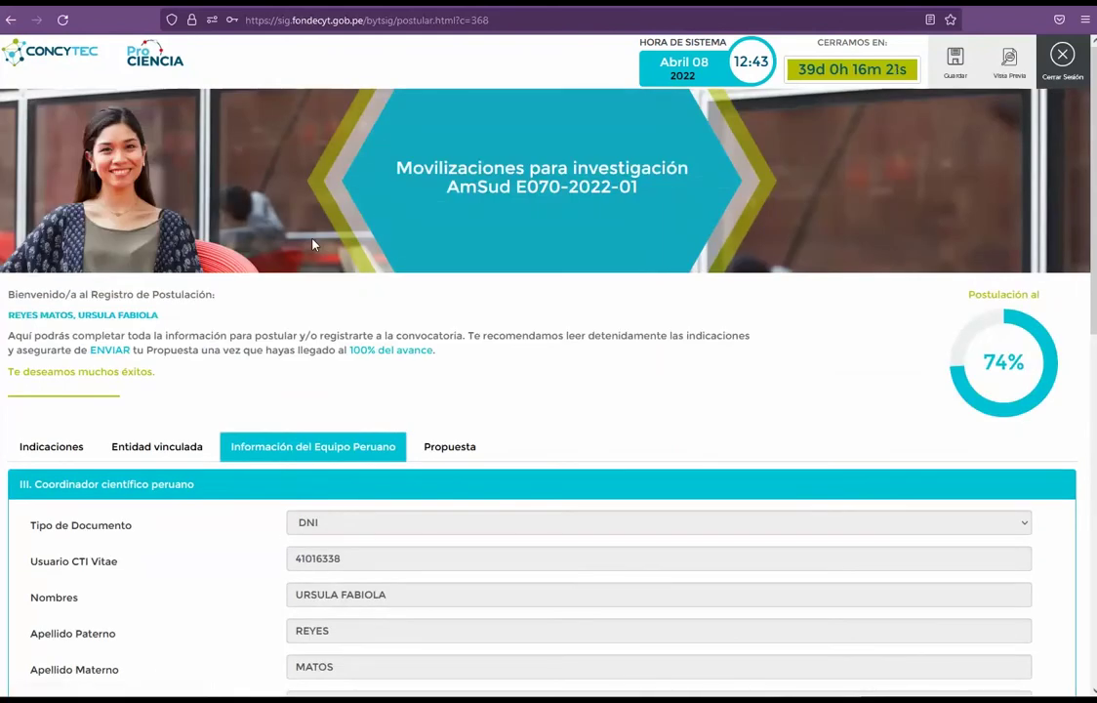
pyautogui.scroll(-1, 235, 418)
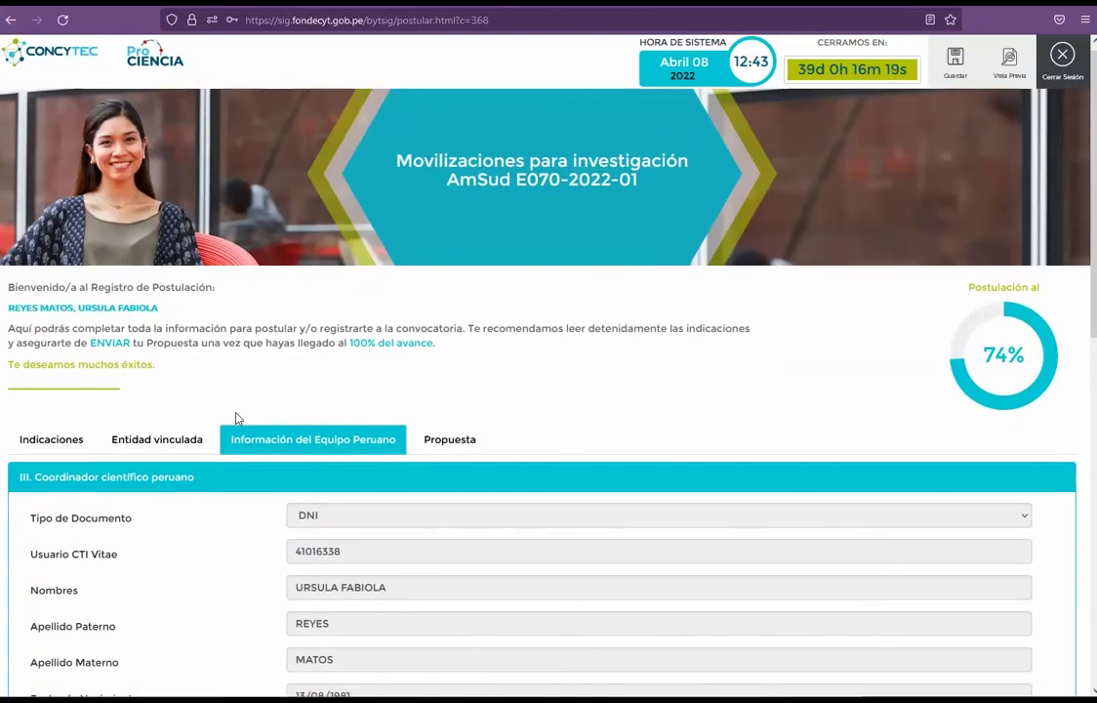
pyautogui.scroll(-1, 235, 418)
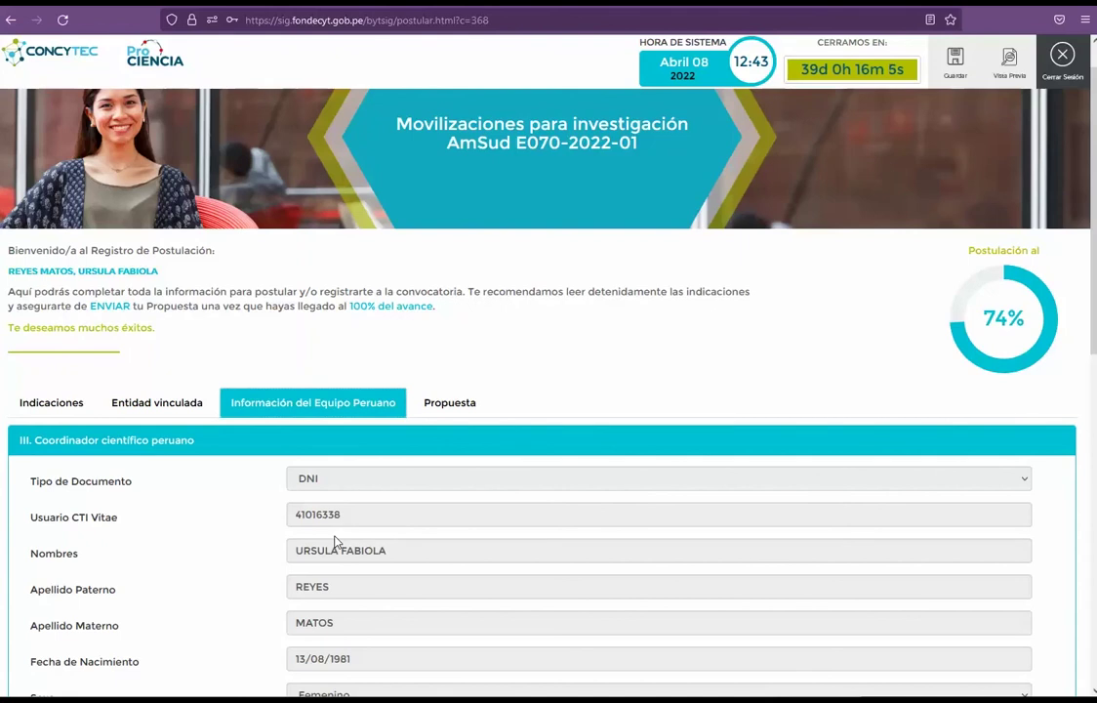
pyautogui.scroll(-3, 335, 542)
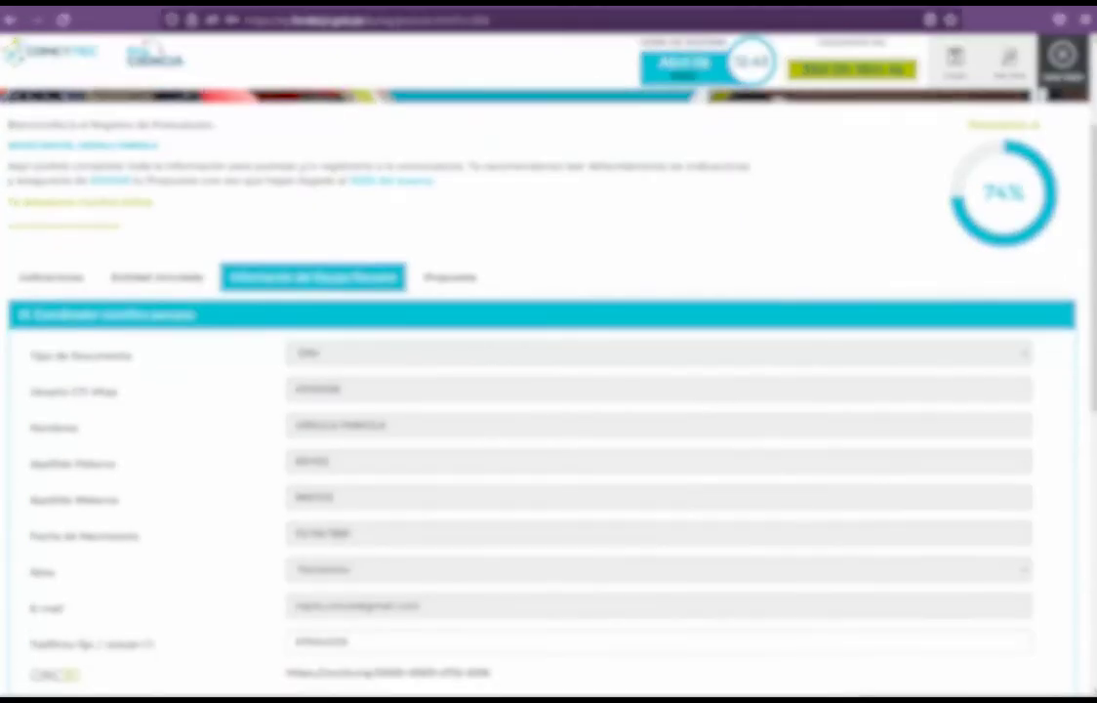
pyautogui.scroll(-4, 335, 541)
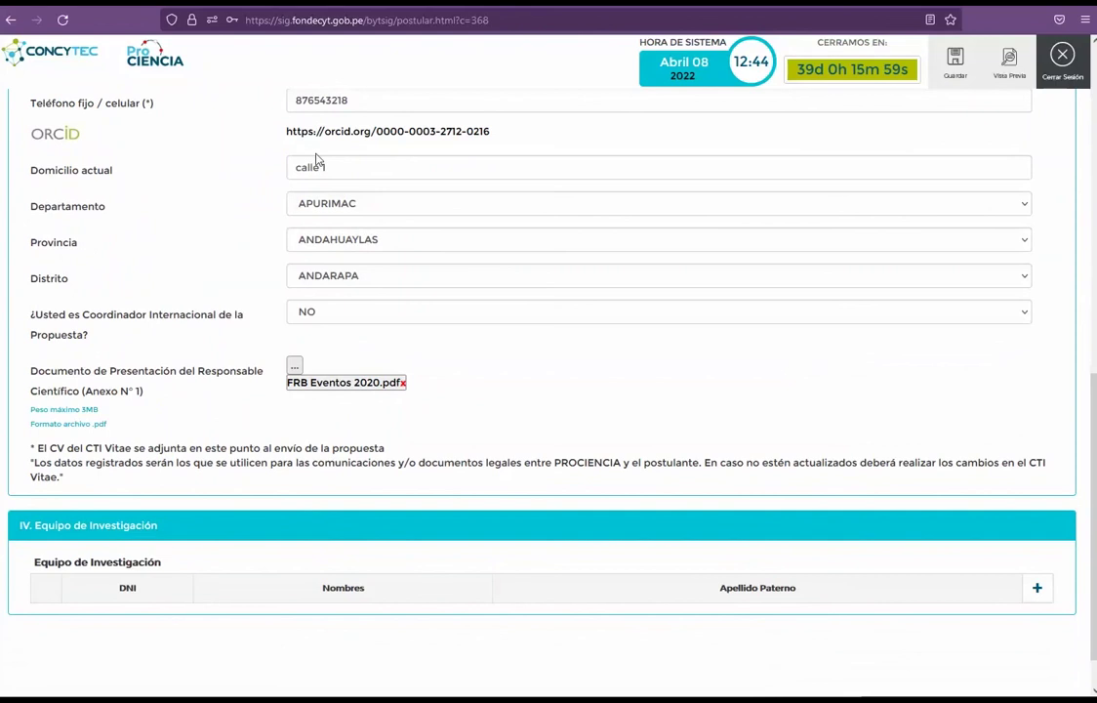
pyautogui.doubleClick(399, 100)
pyautogui.click(327, 167)
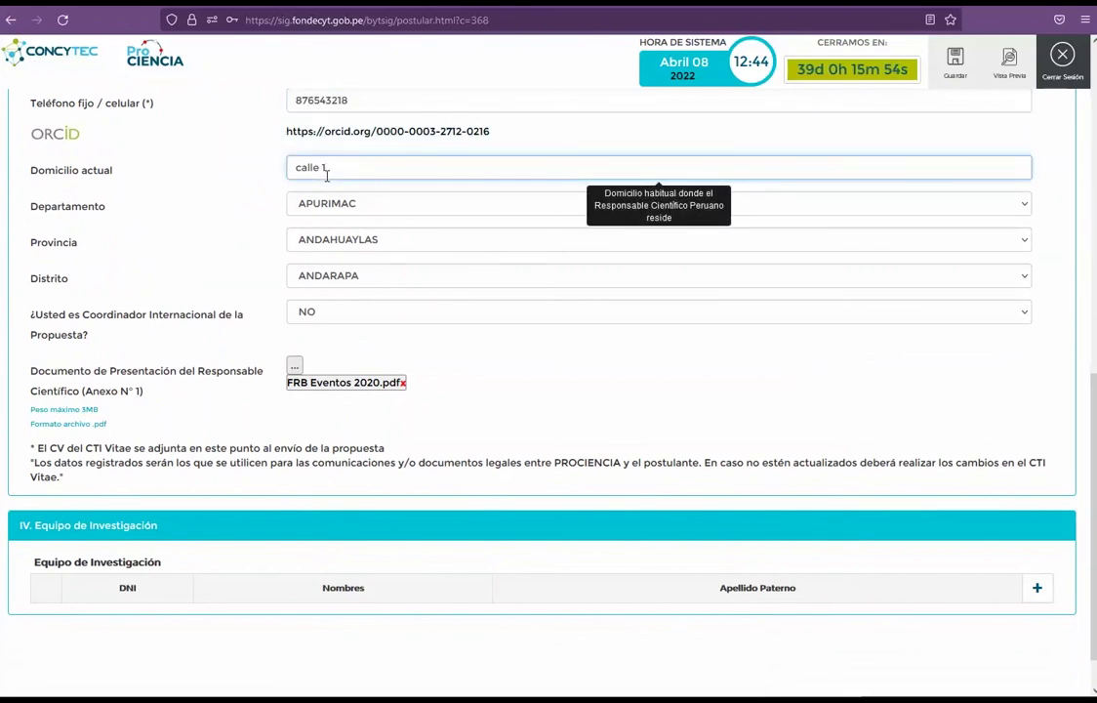
pyautogui.write('calle 1')
pyautogui.click(391, 207)
pyautogui.click(235, 250)
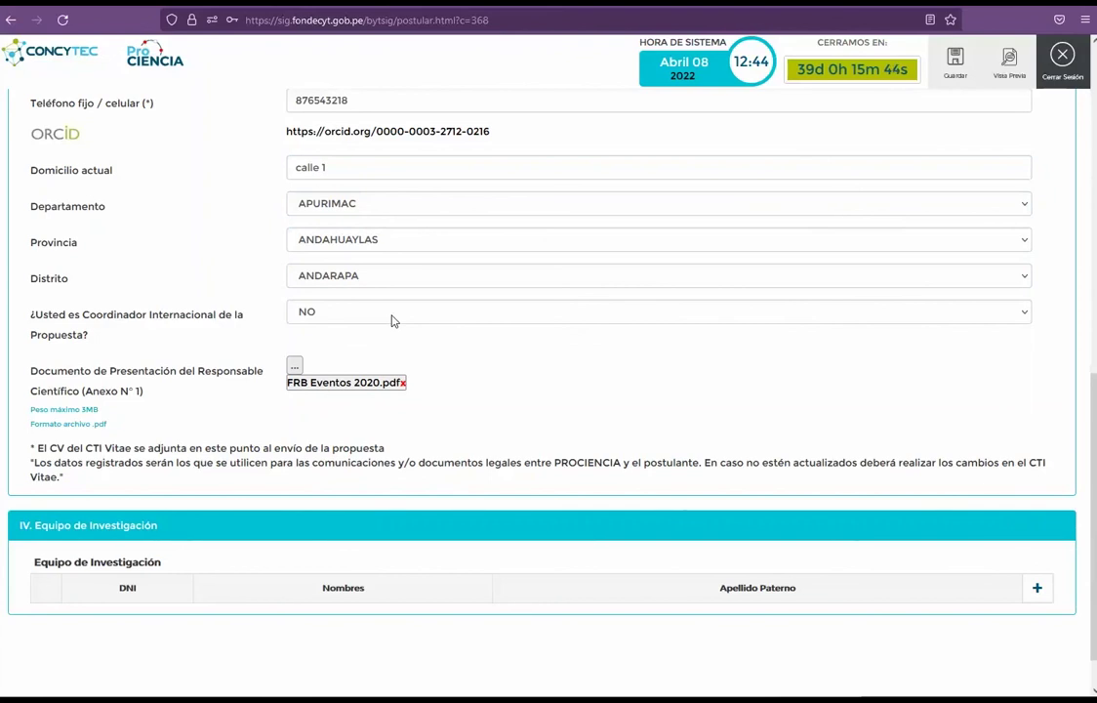
# Step: Answer NO to being the proposal's International Coordinator
pyautogui.click(391, 318)
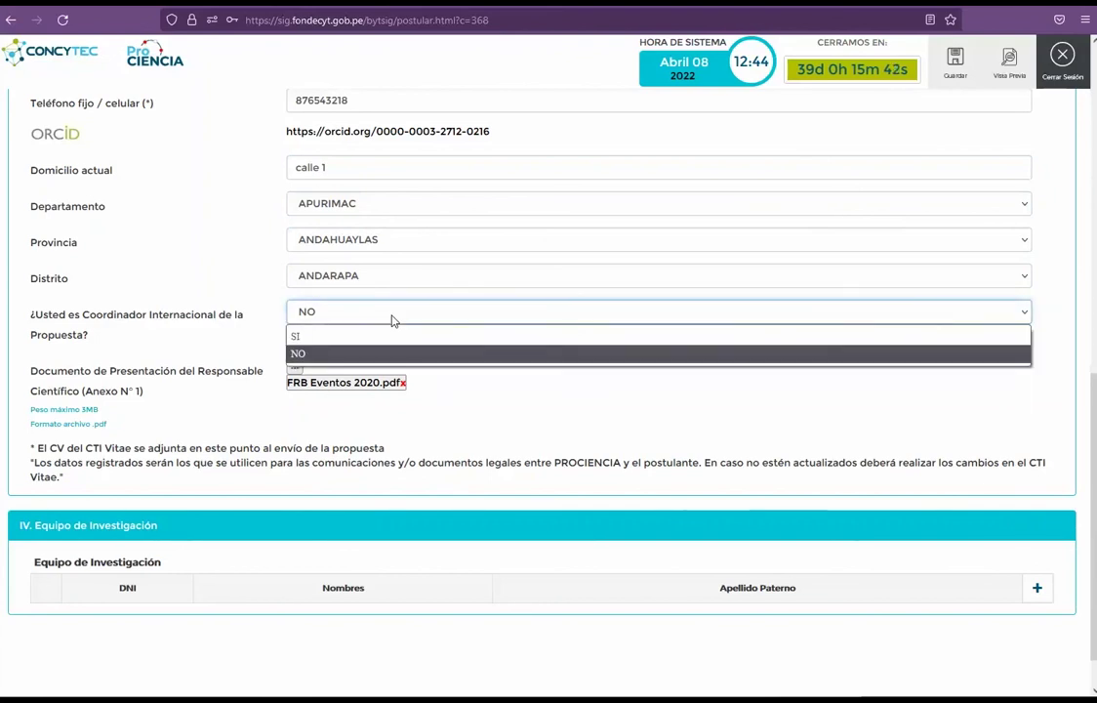
pyautogui.click(363, 336)
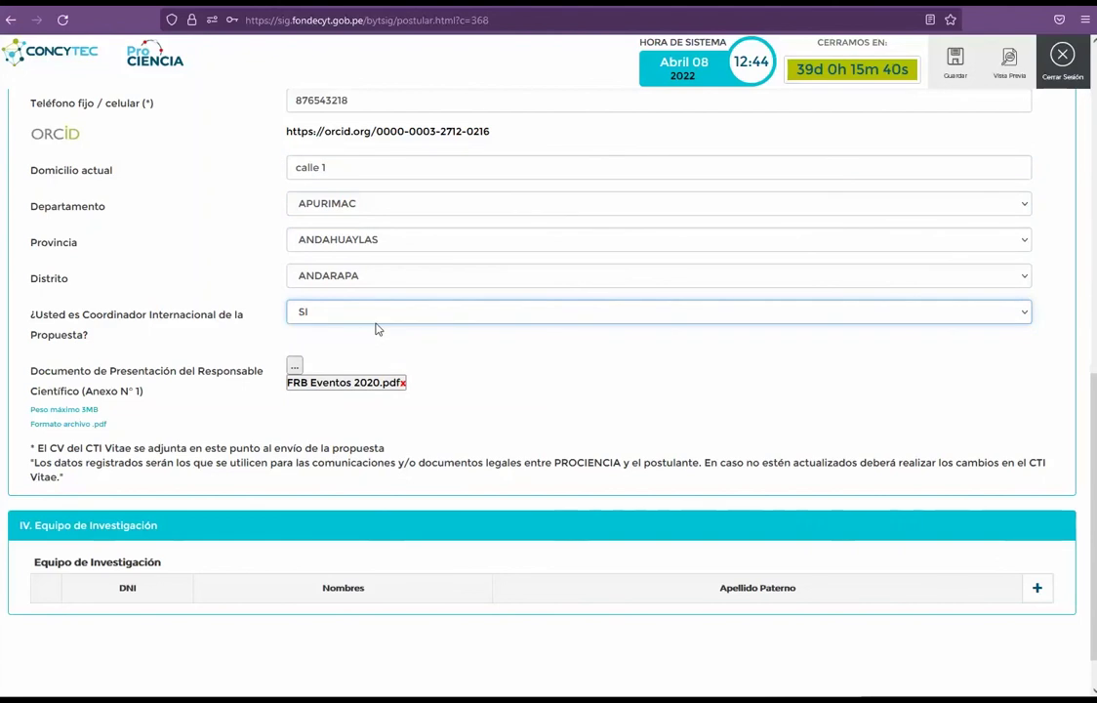
pyautogui.click(380, 315)
pyautogui.click(347, 354)
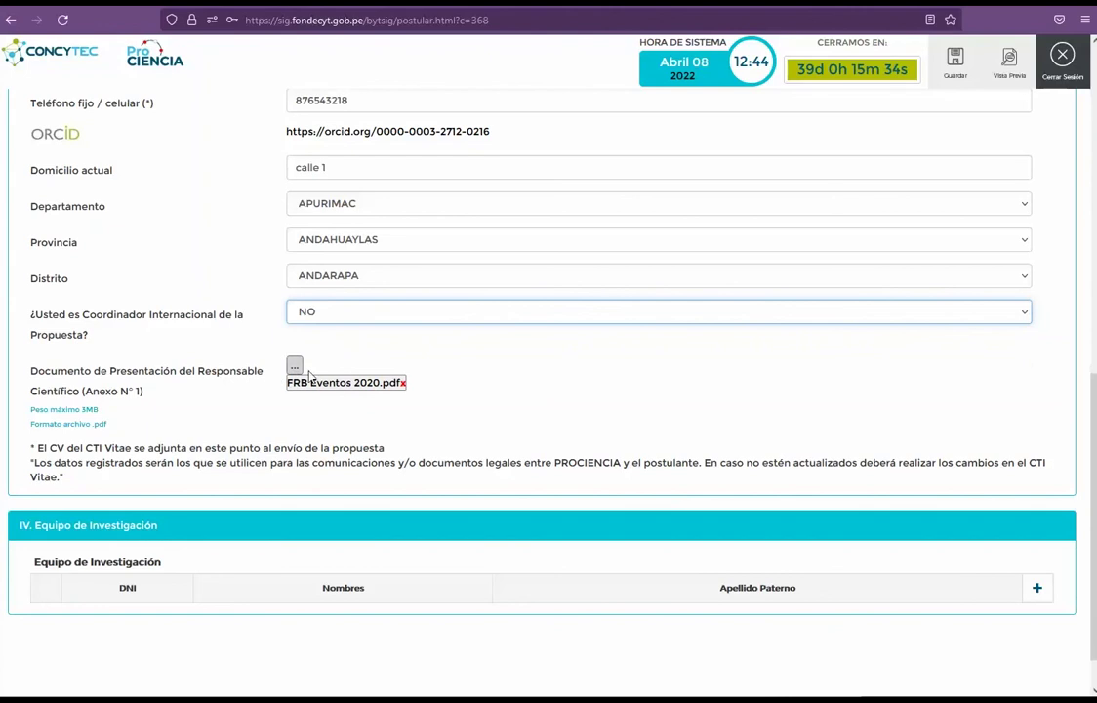
# Step: Replace FRB Eventos 2020.pdf with 1 Documento.pdf as Anexo N° 1, then begin a new research team member
pyautogui.click(403, 384)
pyautogui.click(403, 384)
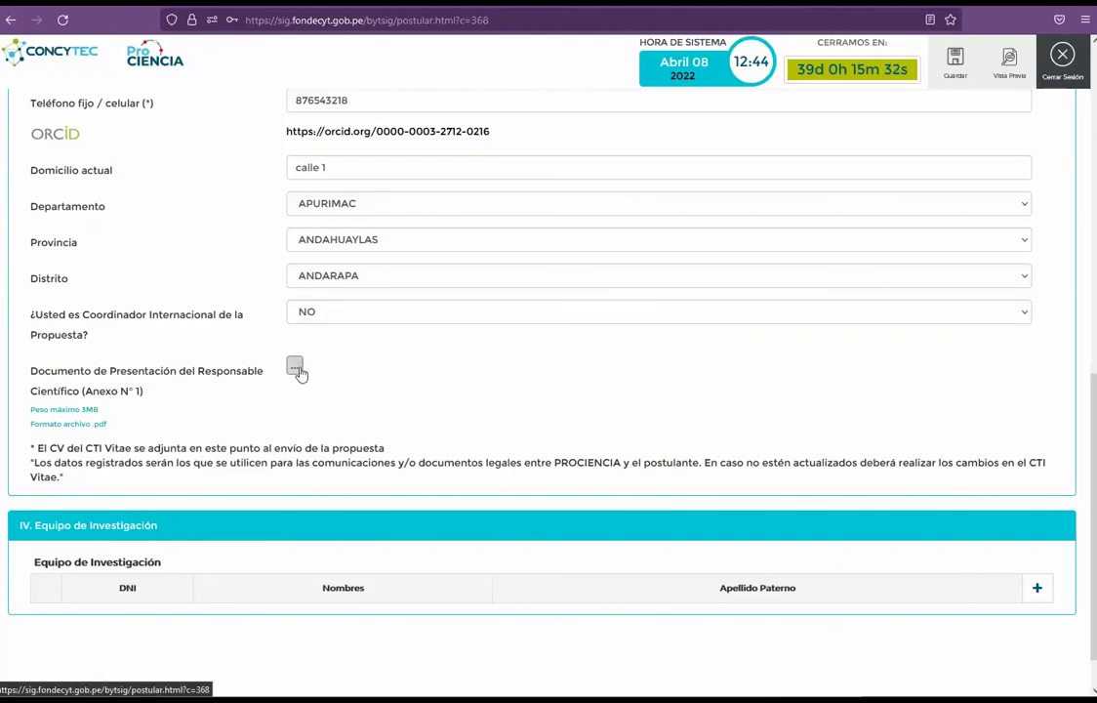
pyautogui.click(295, 367)
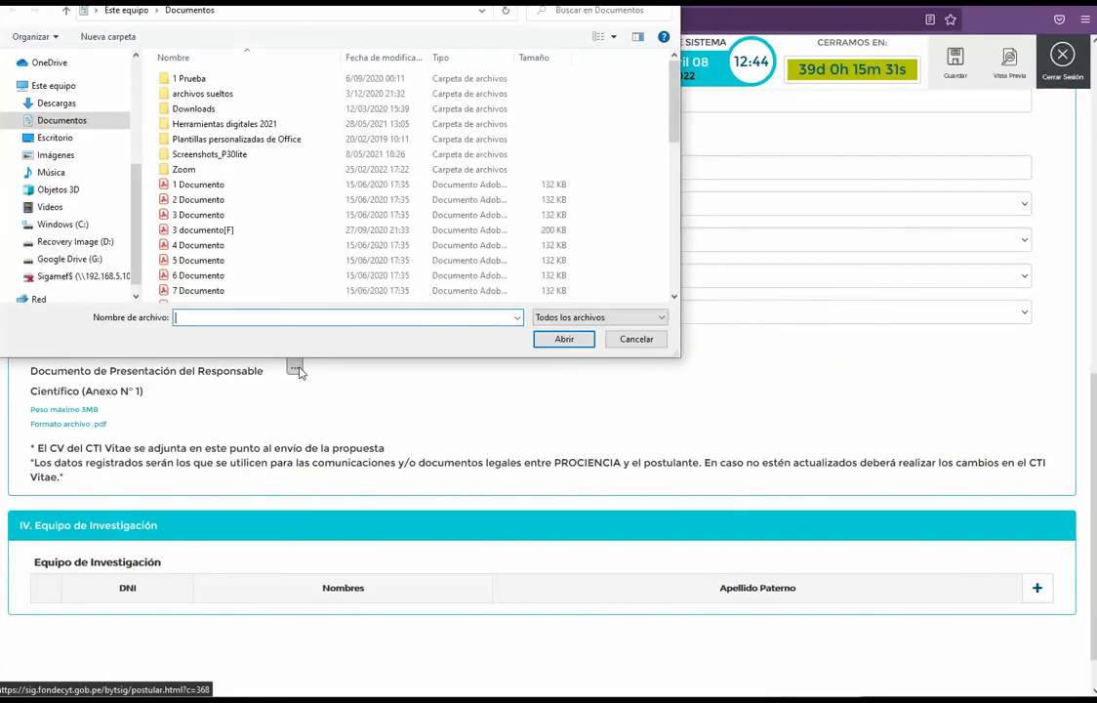
pyautogui.doubleClick(190, 185)
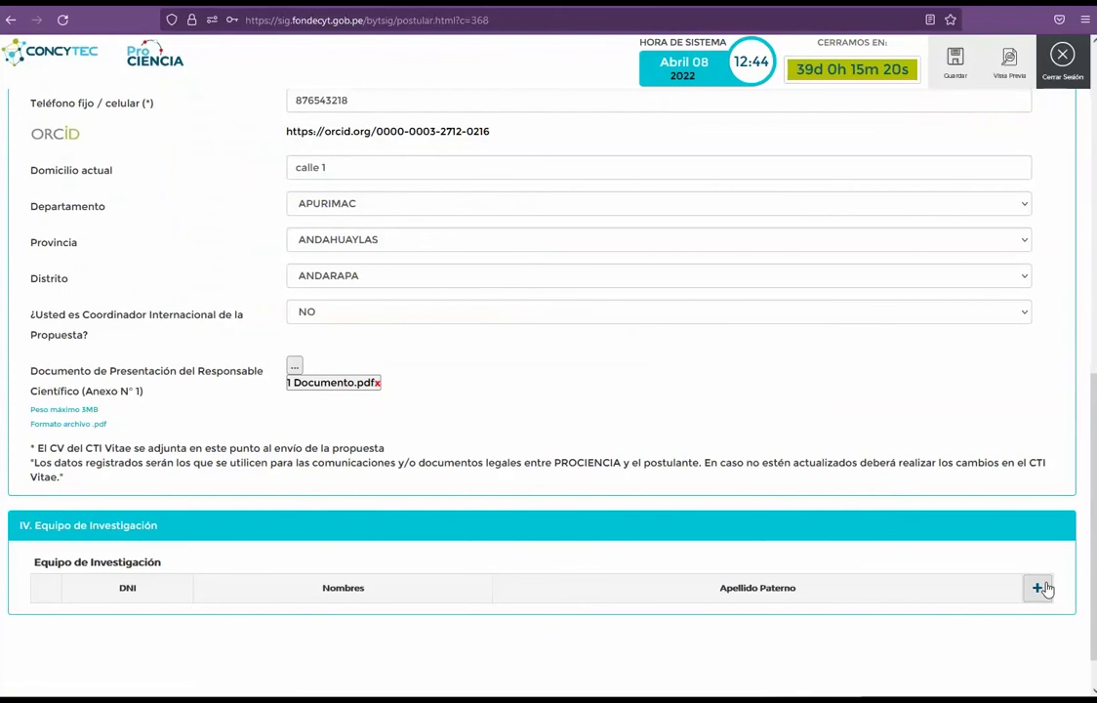
pyautogui.click(1040, 588)
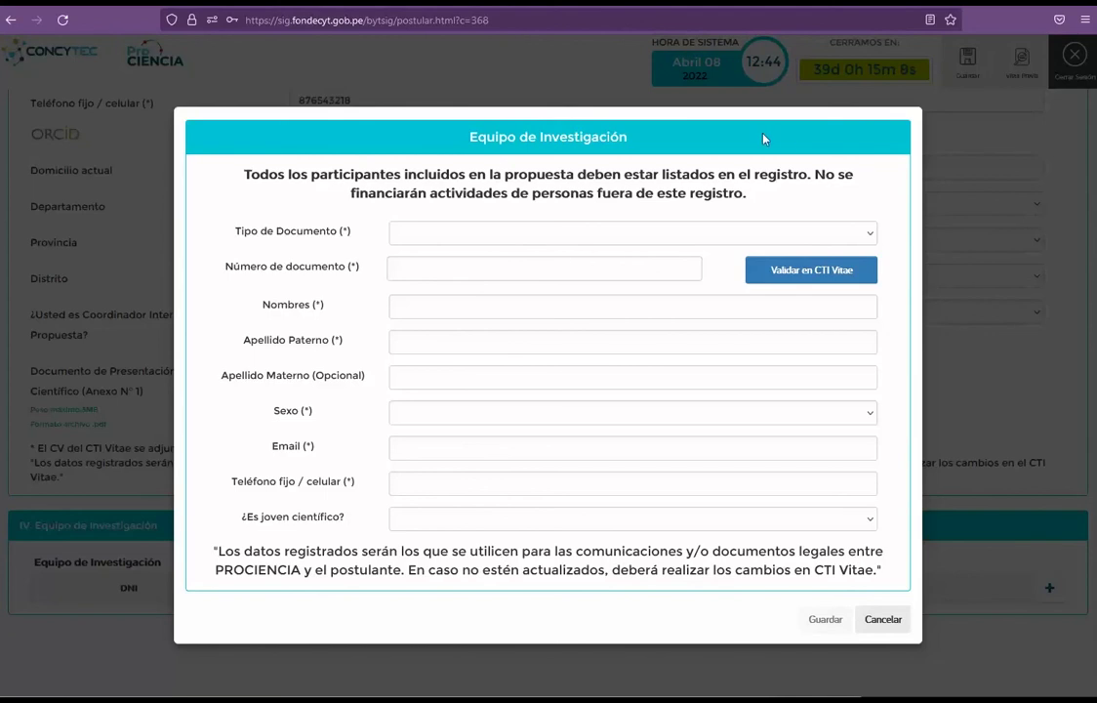
# Step: Identify the member by DNI, validate in CTI Vitae, and enter the member's phone number
pyautogui.click(693, 233)
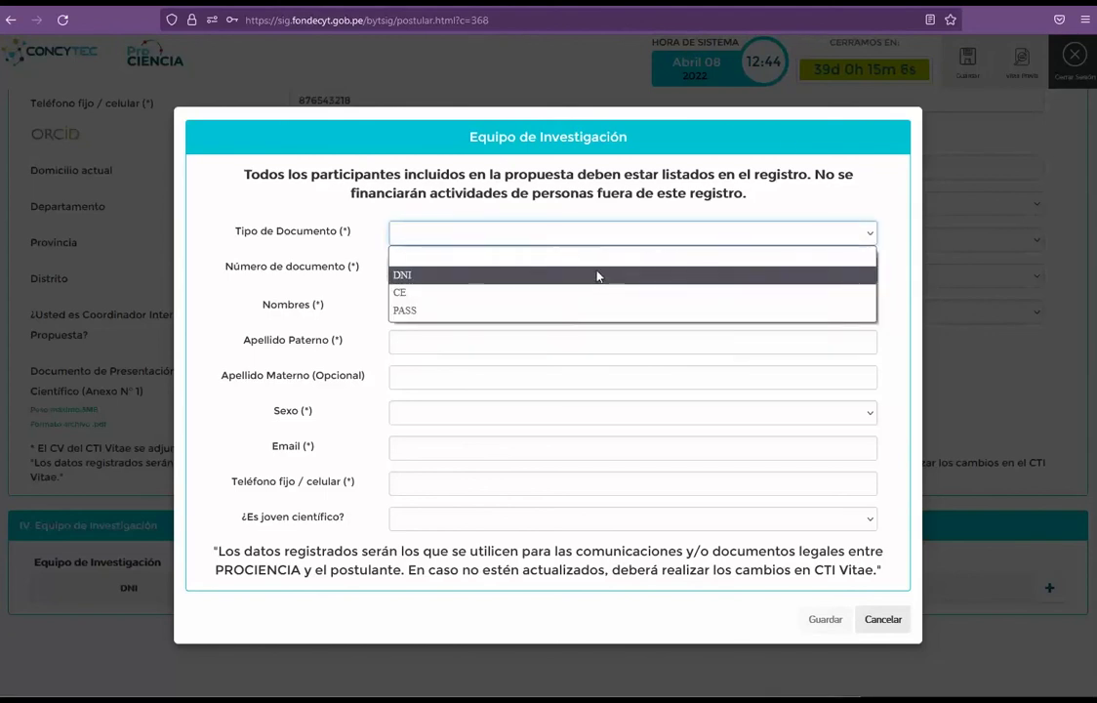
pyautogui.click(597, 275)
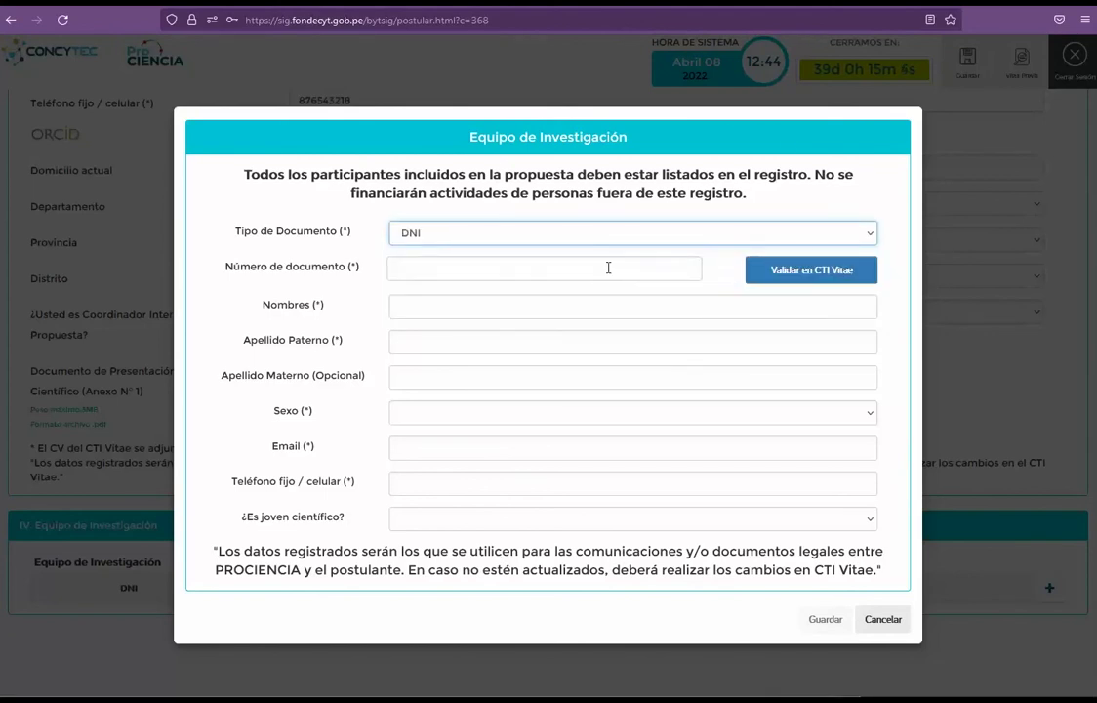
pyautogui.click(608, 268)
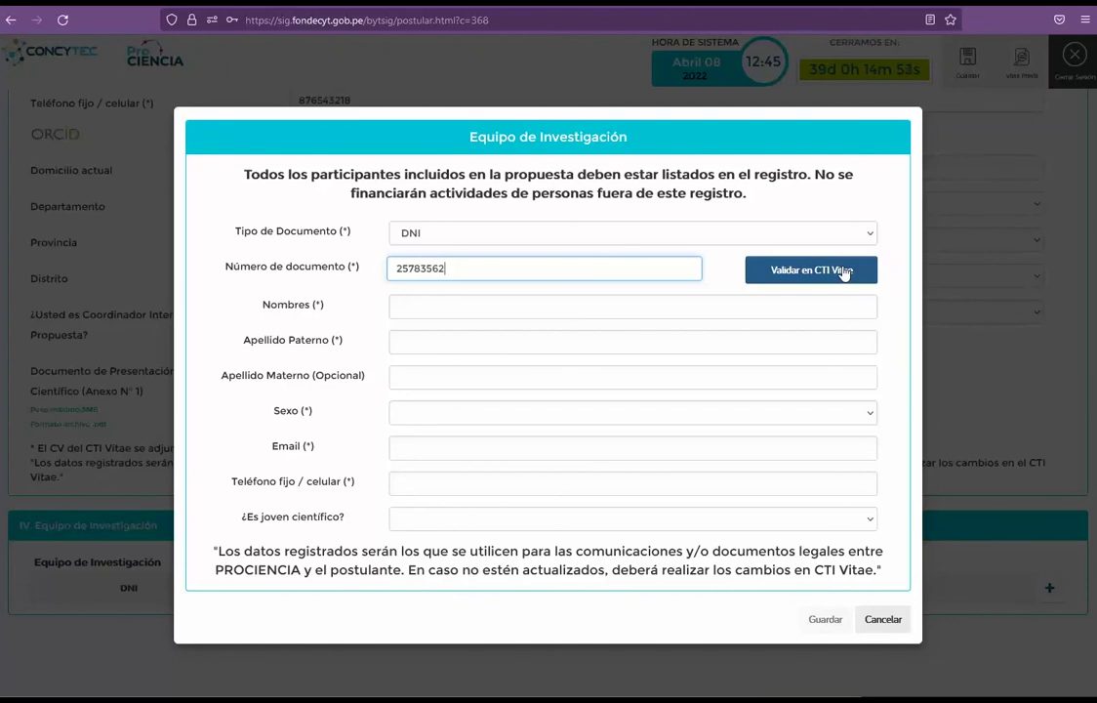
pyautogui.click(845, 273)
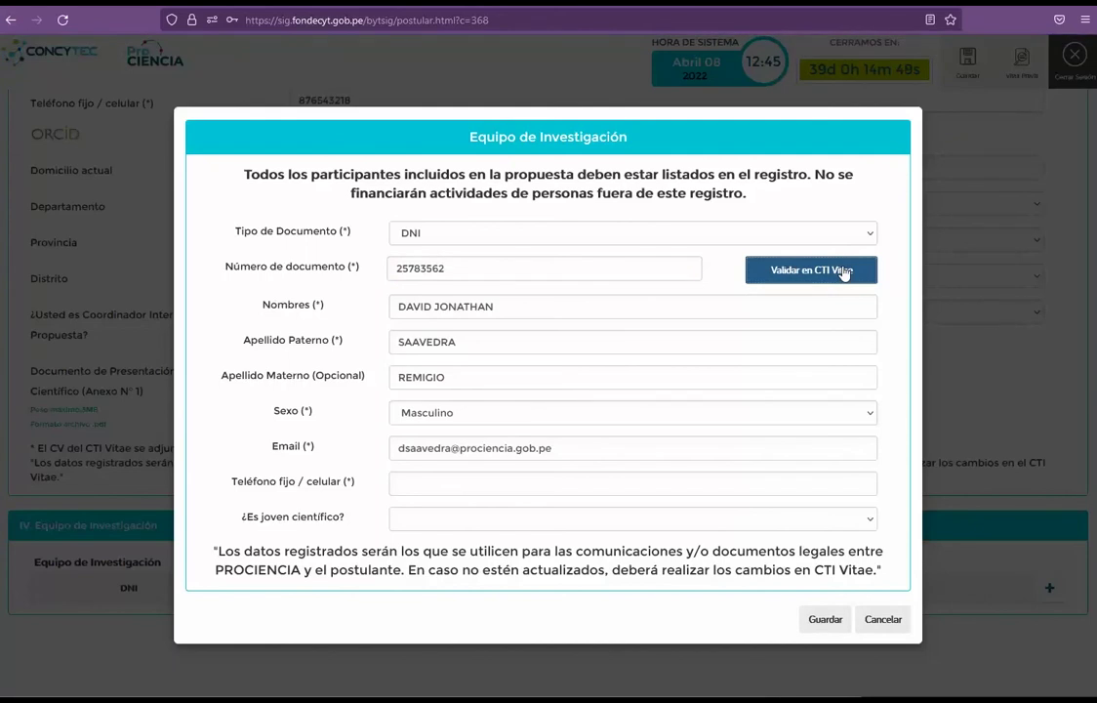
pyautogui.click(465, 484)
pyautogui.write('8282')
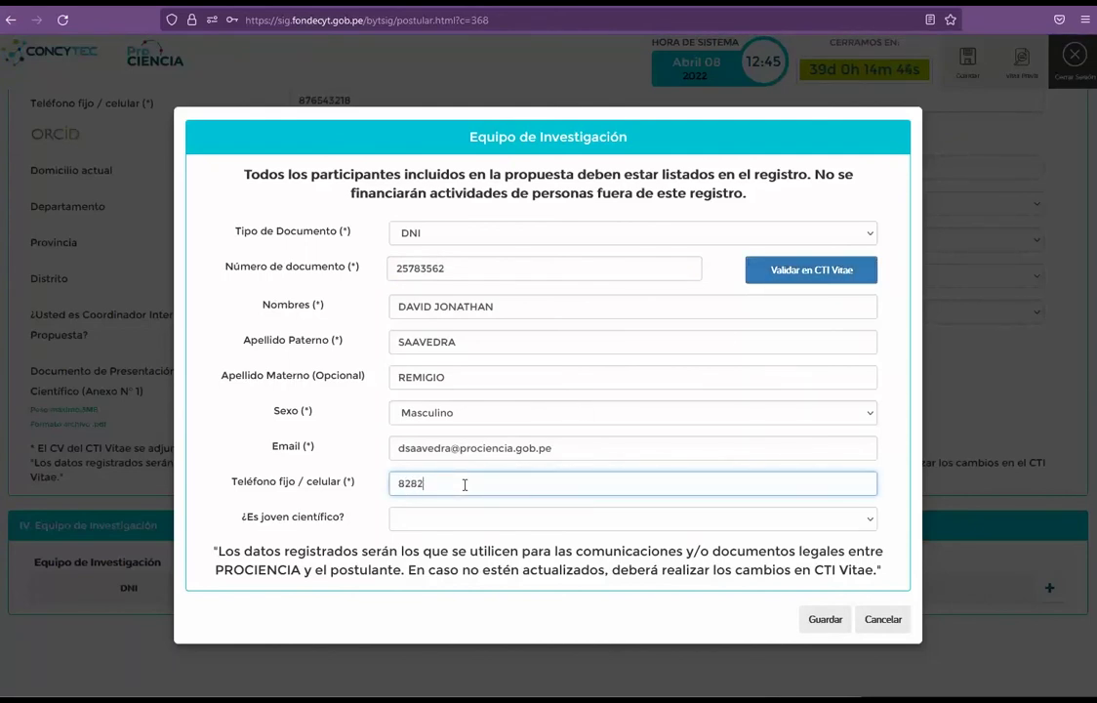
pyautogui.write('82822')
# Step: Mark the member's young-scientist status as No aplica and save them to the team
pyautogui.click(409, 520)
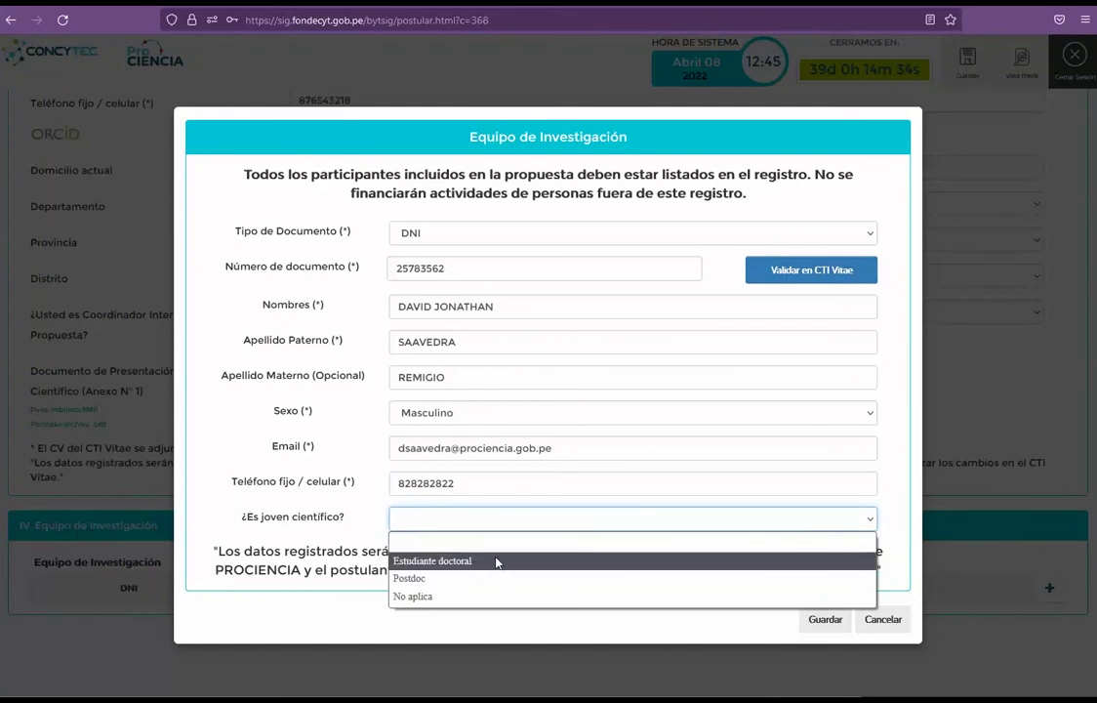
pyautogui.click(434, 595)
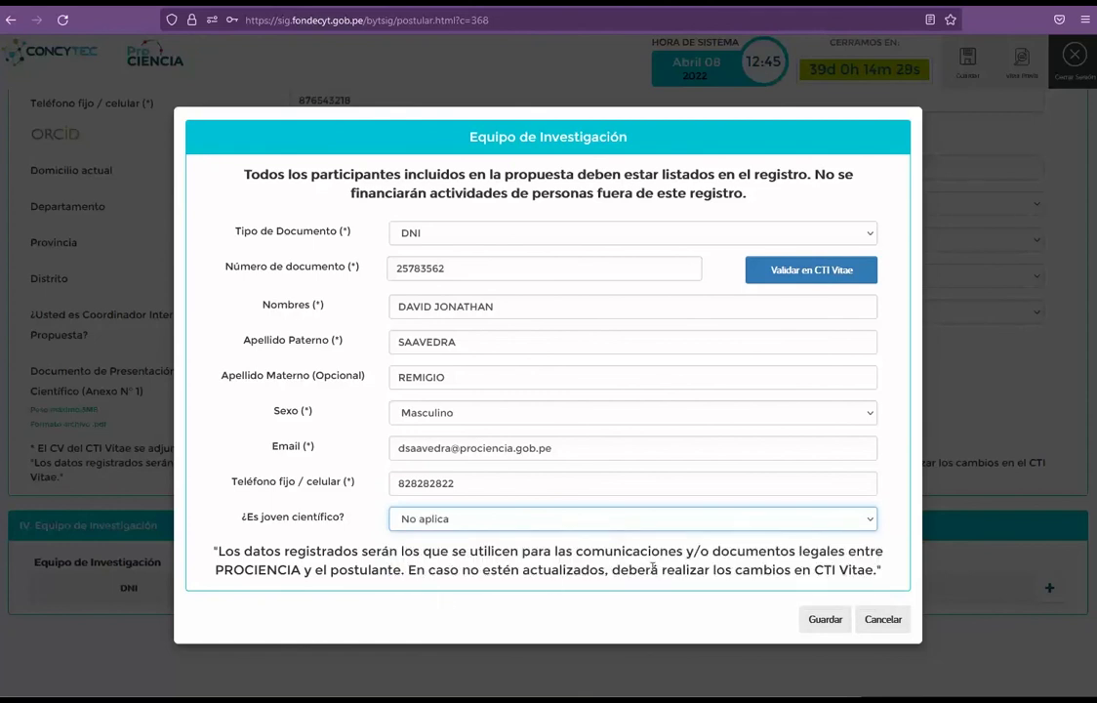
pyautogui.click(823, 620)
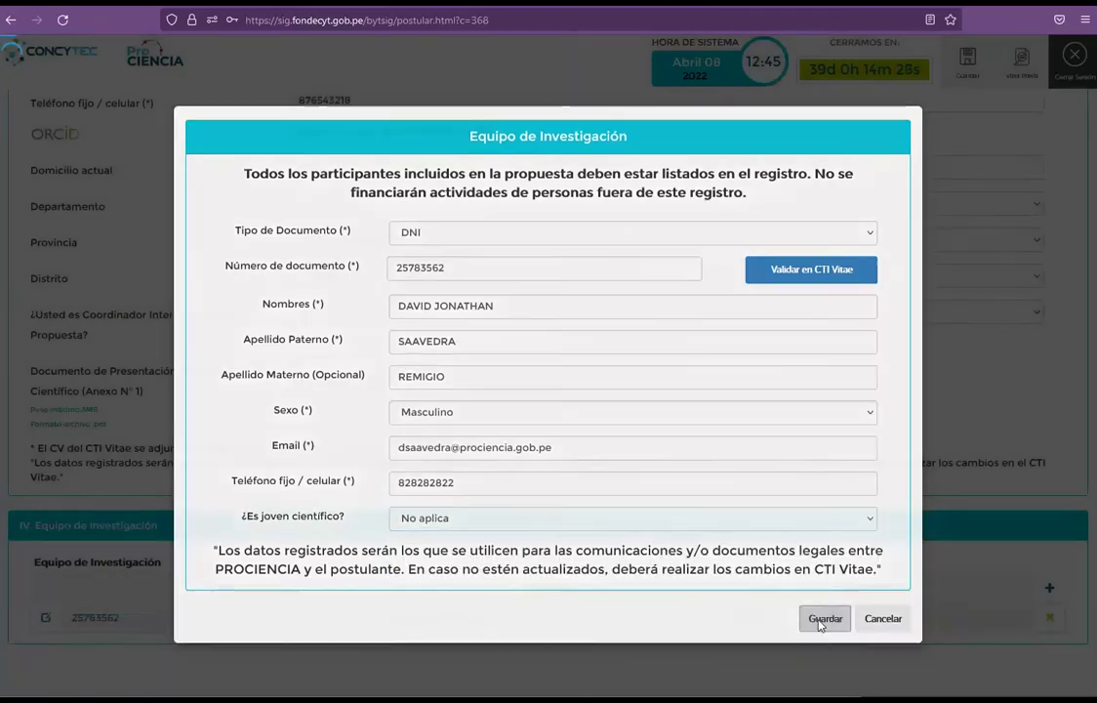
pyautogui.scroll(-1, 817, 618)
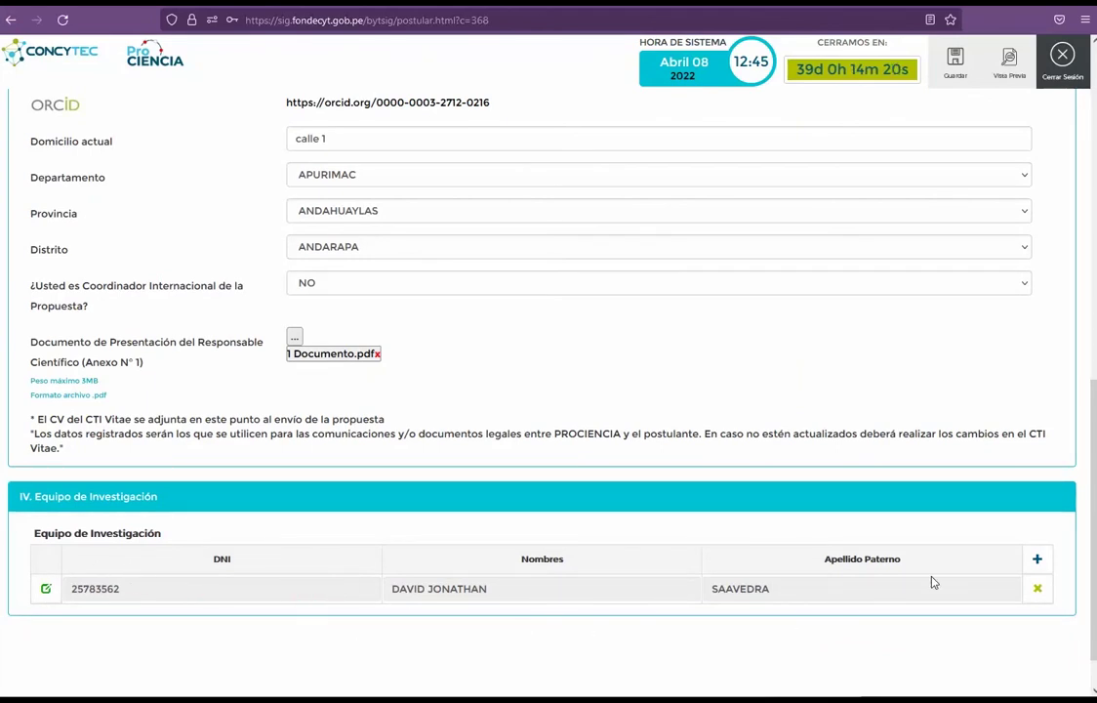
pyautogui.click(1037, 558)
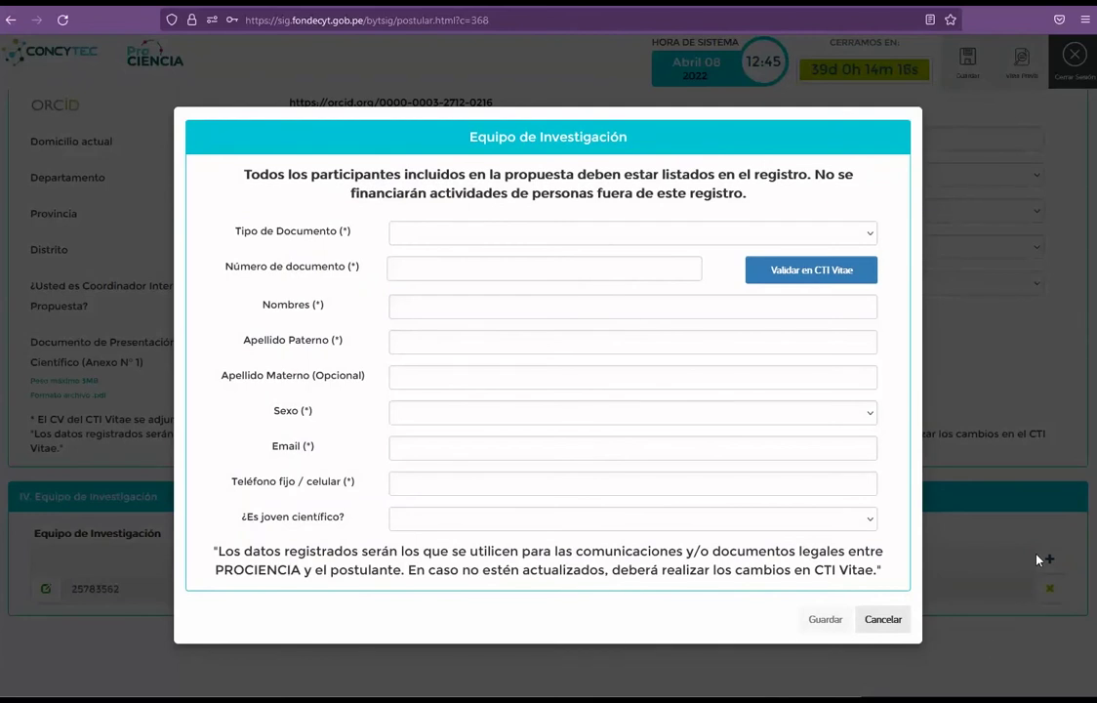
pyautogui.click(882, 621)
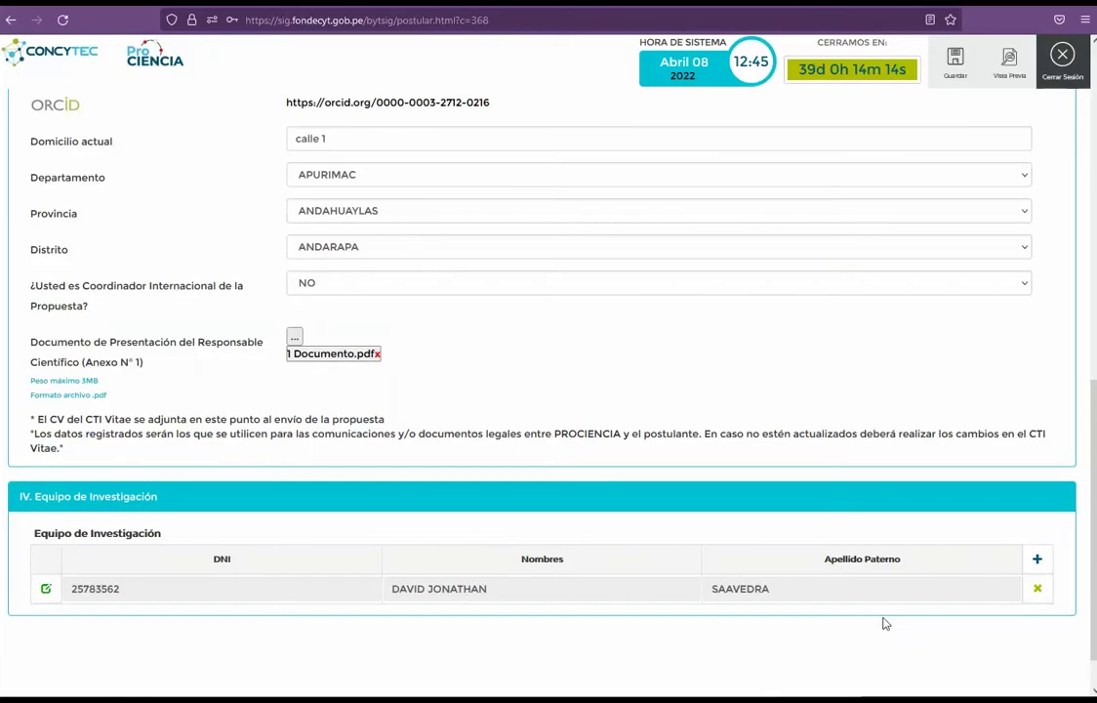
pyautogui.scroll(8, 732, 428)
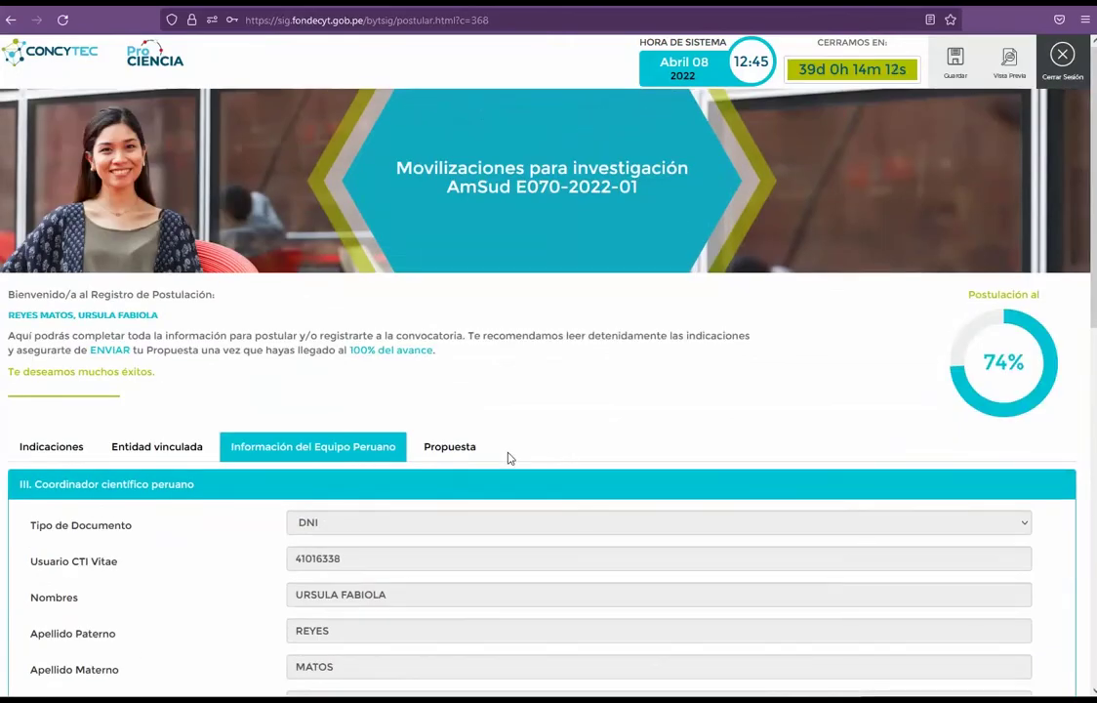
# Step: In the Propuesta section, set Programa Regional to CLIMAT
pyautogui.click(477, 454)
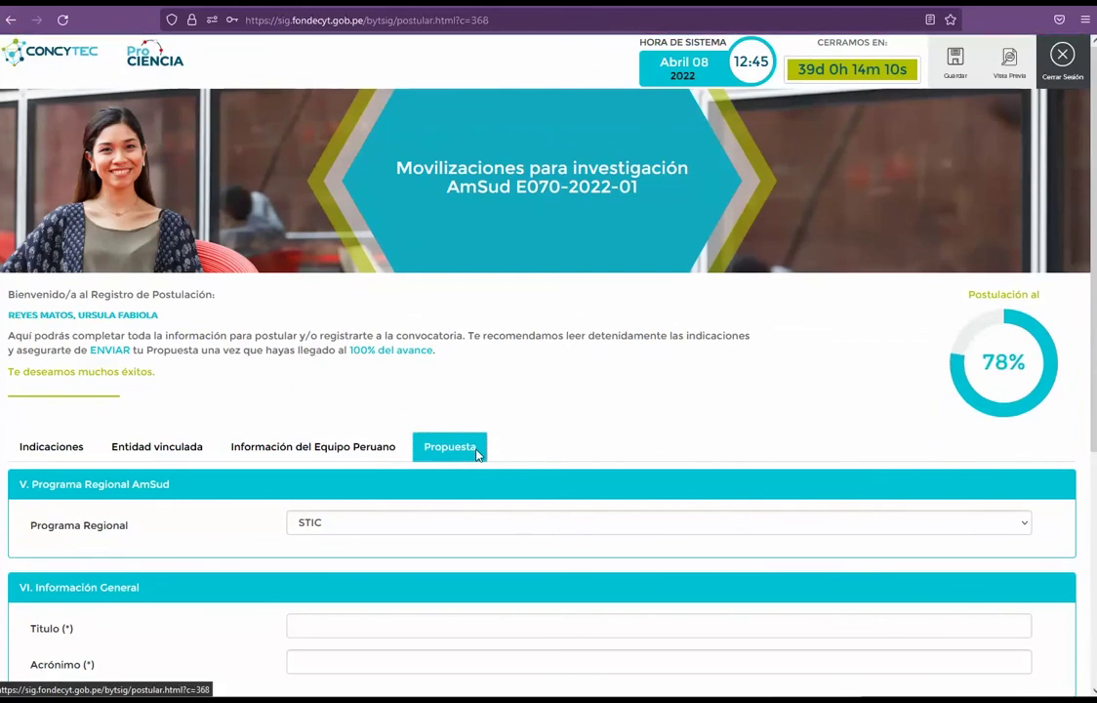
pyautogui.scroll(-1, 478, 454)
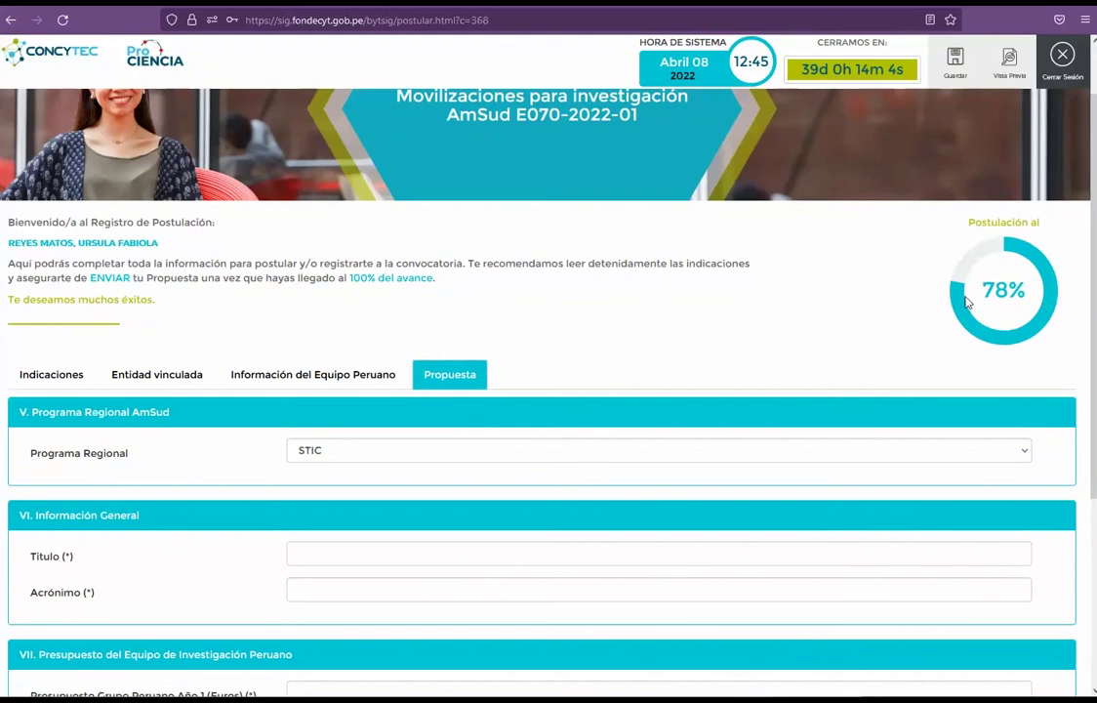
pyautogui.scroll(-3, 623, 341)
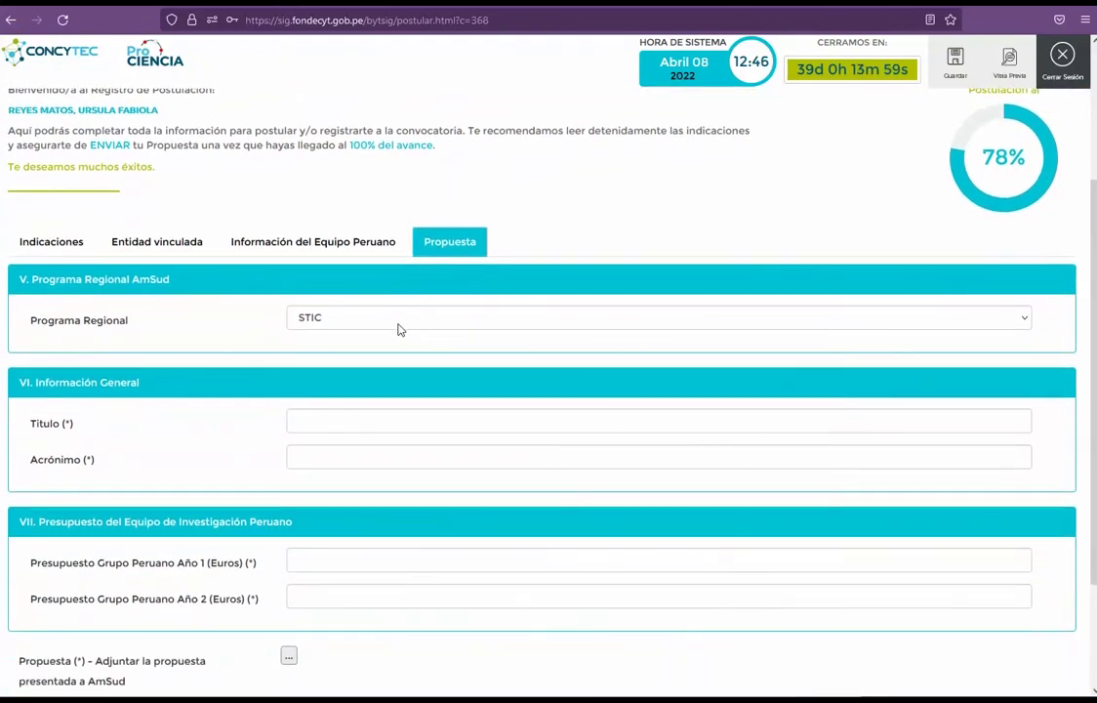
pyautogui.click(399, 326)
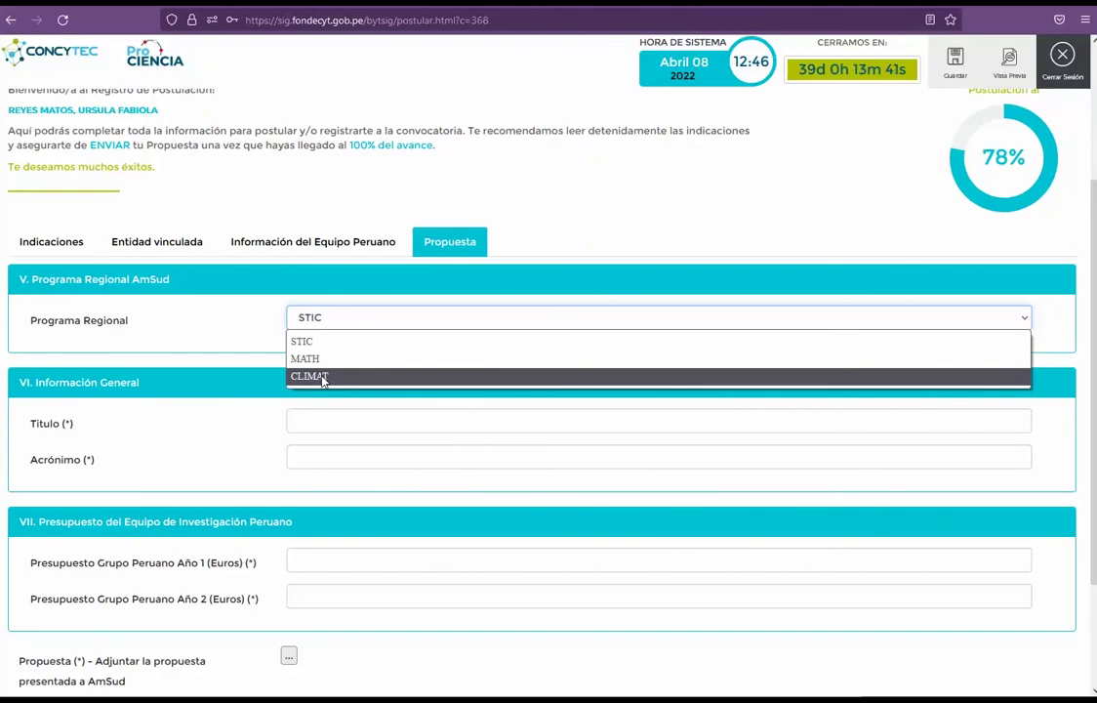
pyautogui.click(323, 381)
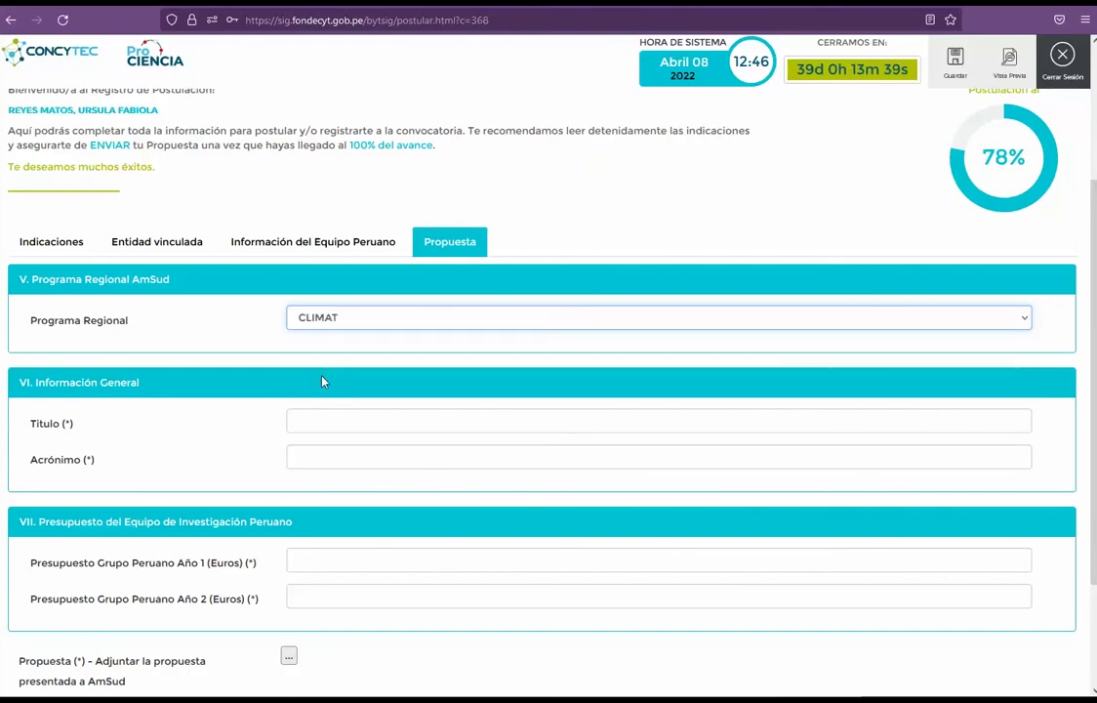
# Step: Title the proposal 'Propuesta de postulación Variabilidad Climática' with acronym PPVC2022
pyautogui.click(343, 415)
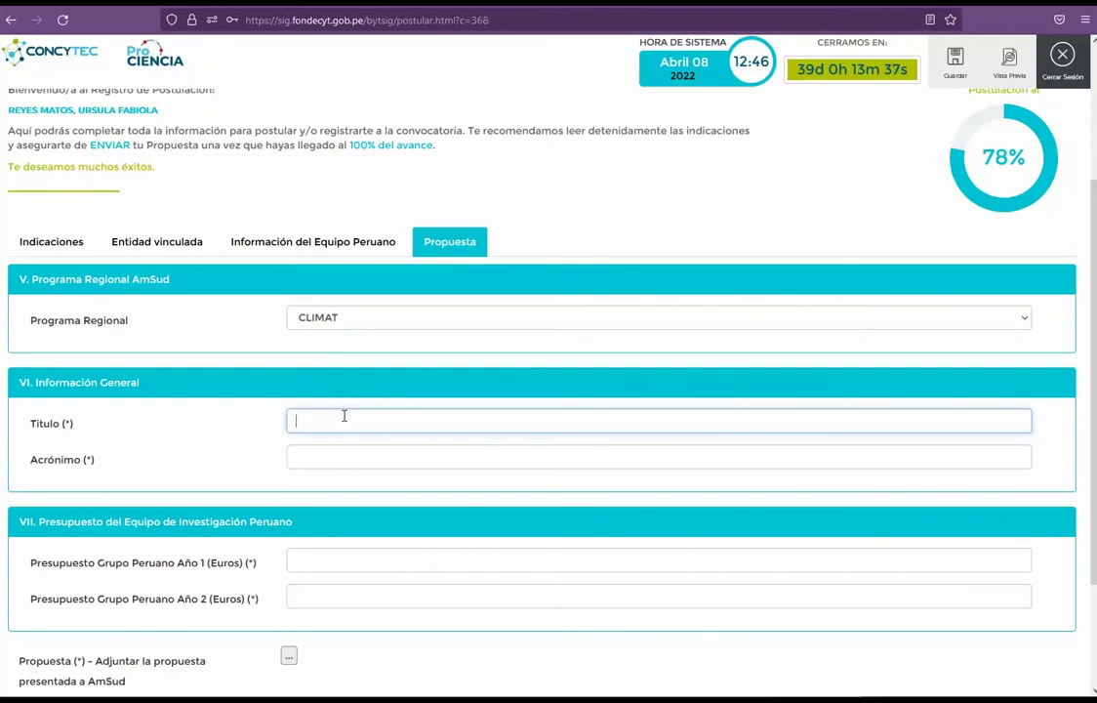
pyautogui.write('Propue')
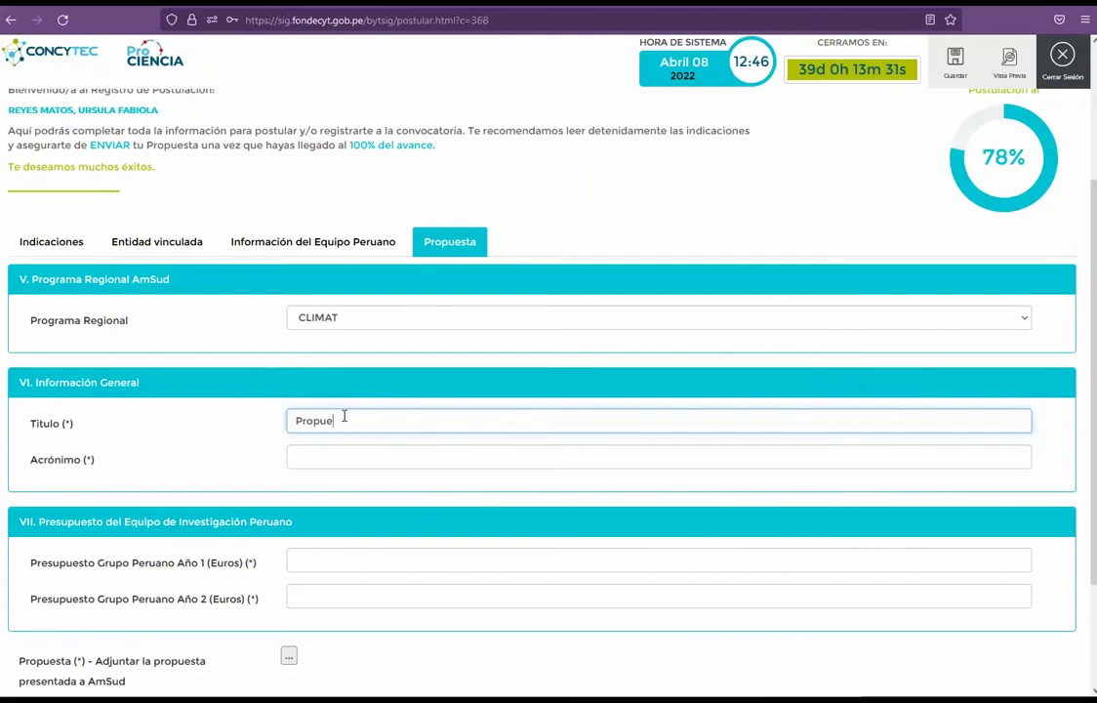
pyautogui.write('sta d')
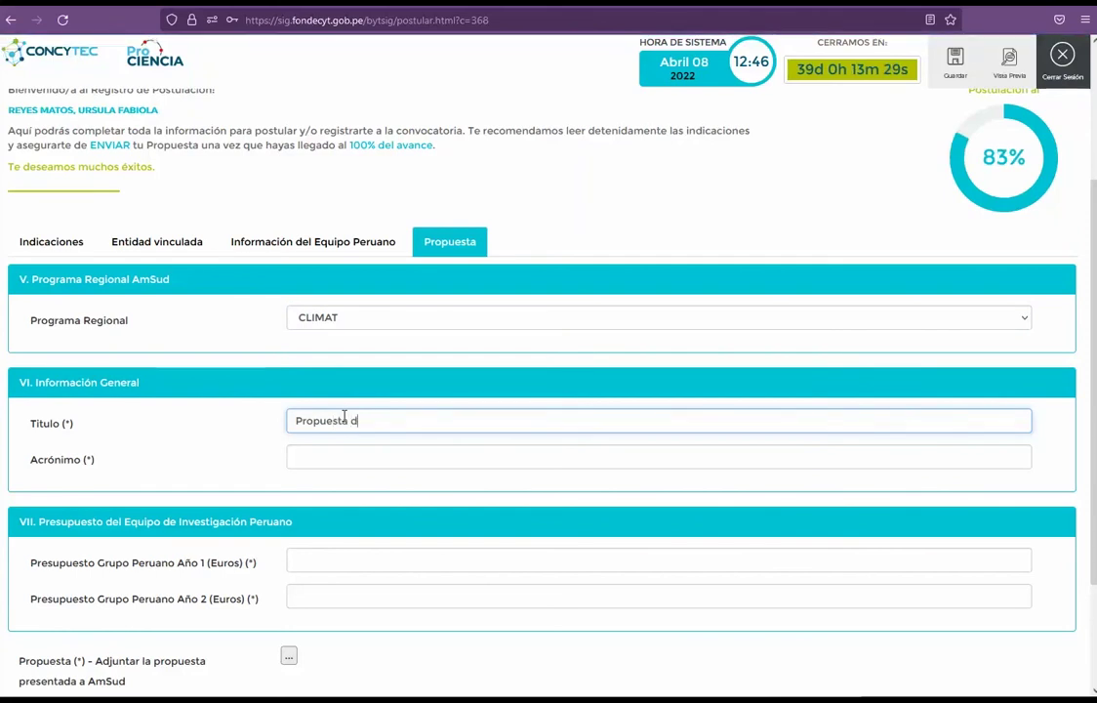
pyautogui.write('e postulación Vari')
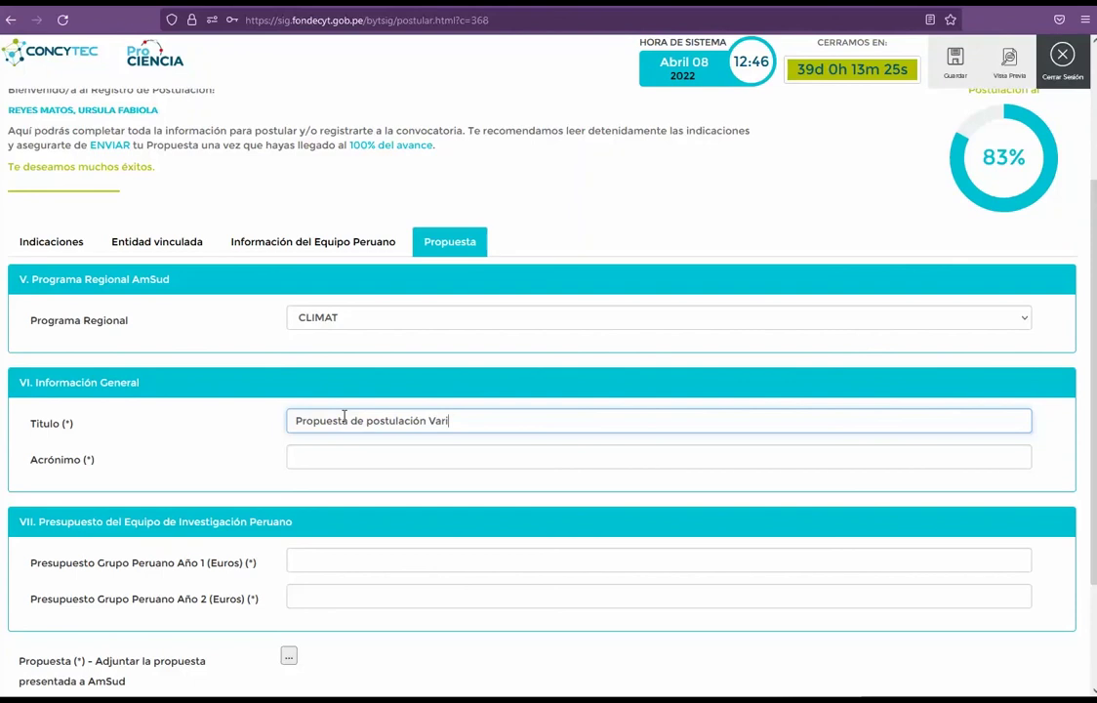
pyautogui.write('abilidad Climática')
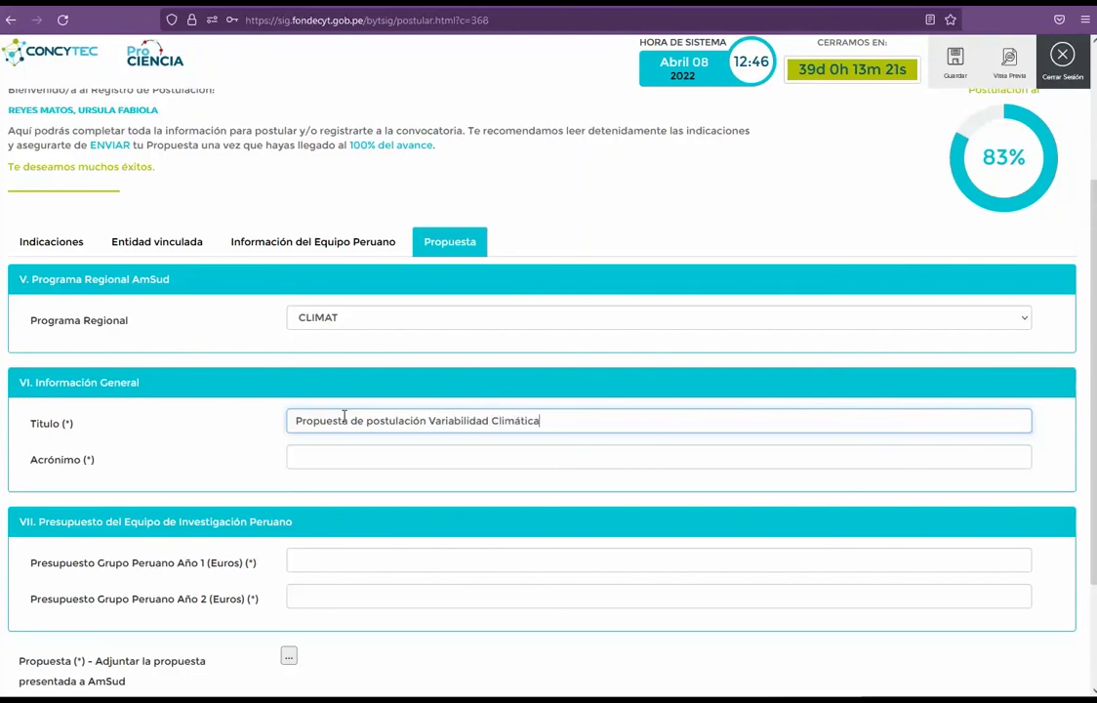
pyautogui.click(400, 456)
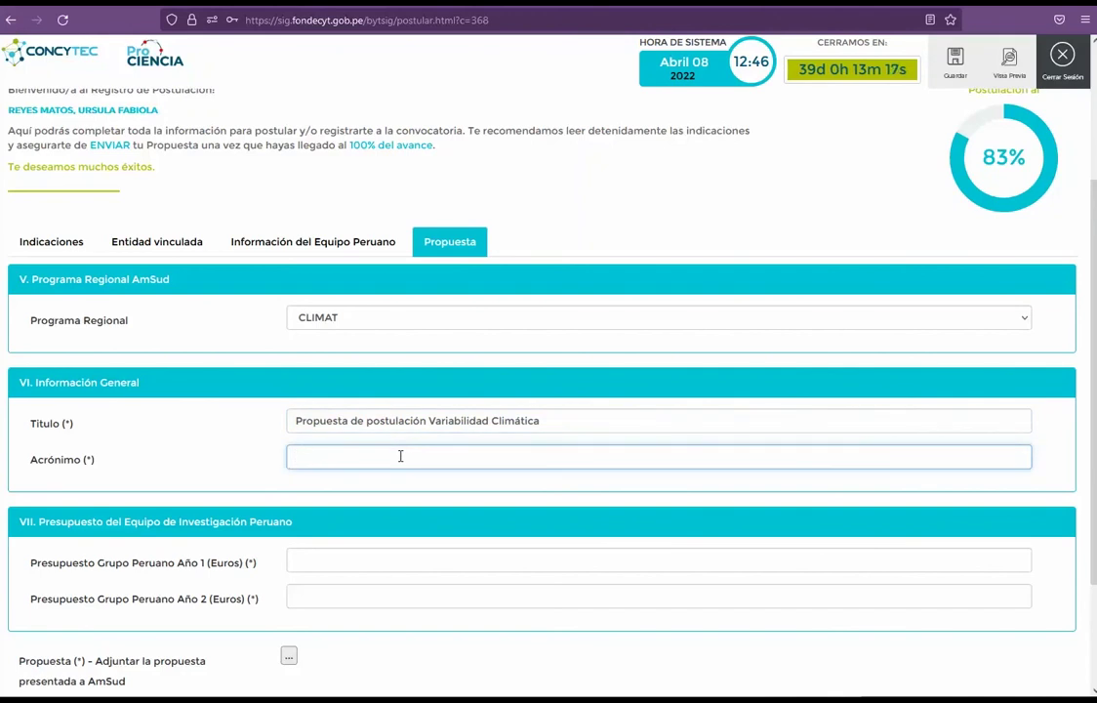
pyautogui.write('PPVC')
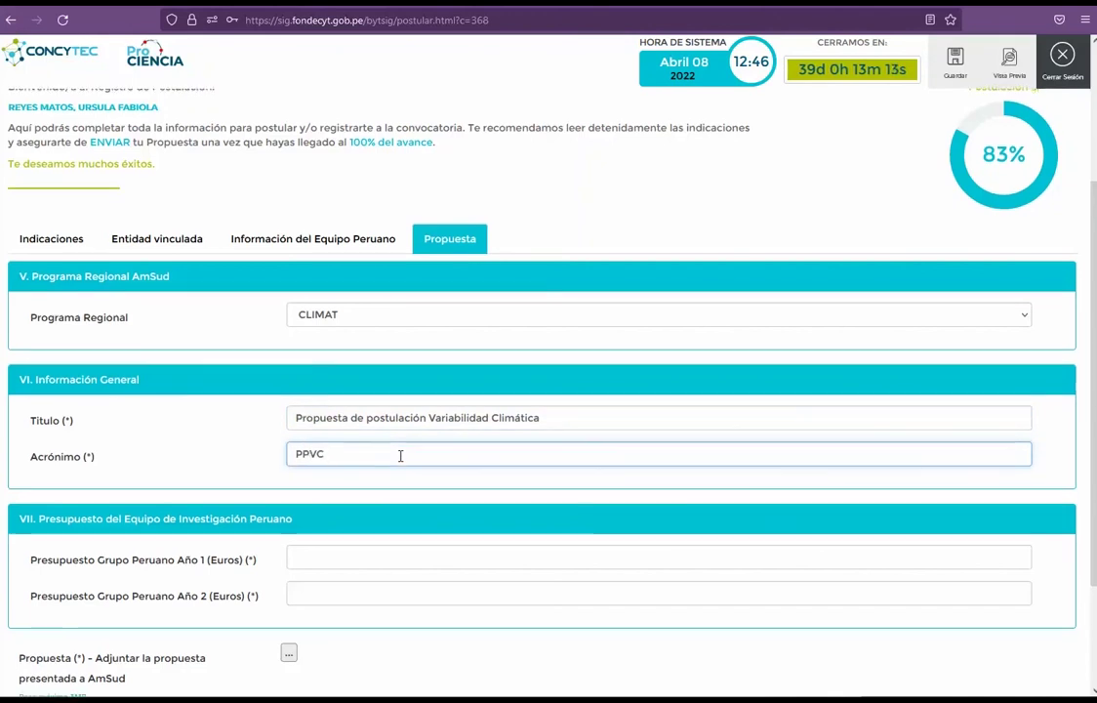
pyautogui.scroll(-2, 401, 456)
pyautogui.write('202')
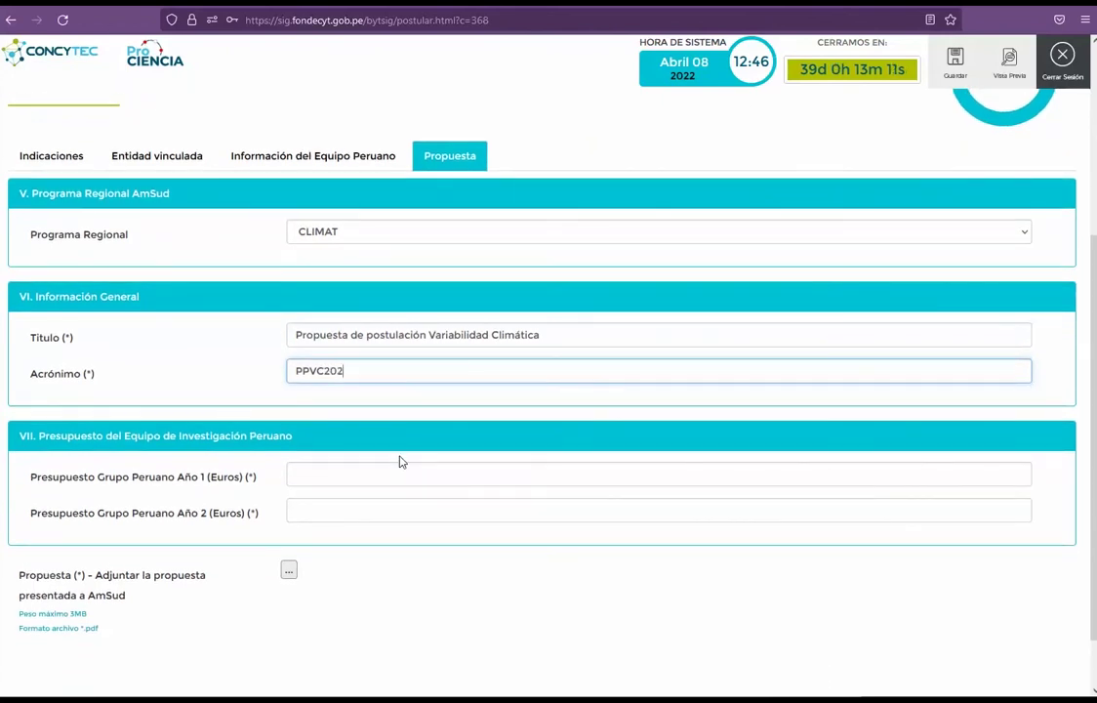
pyautogui.write('2')
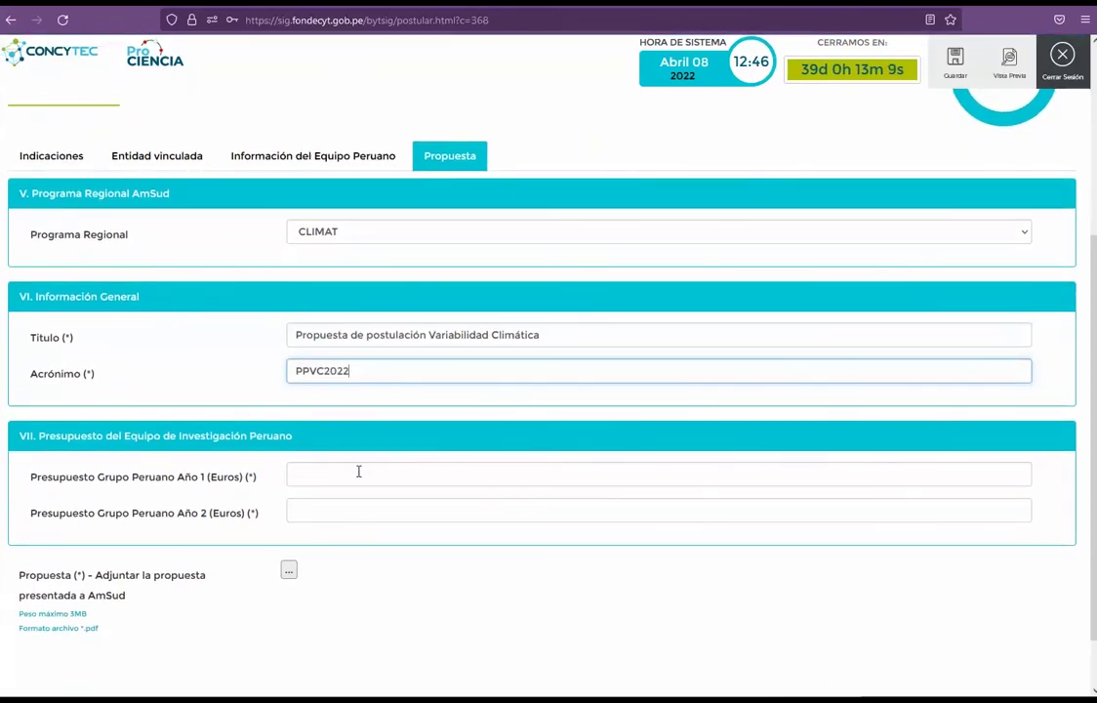
pyautogui.click(358, 471)
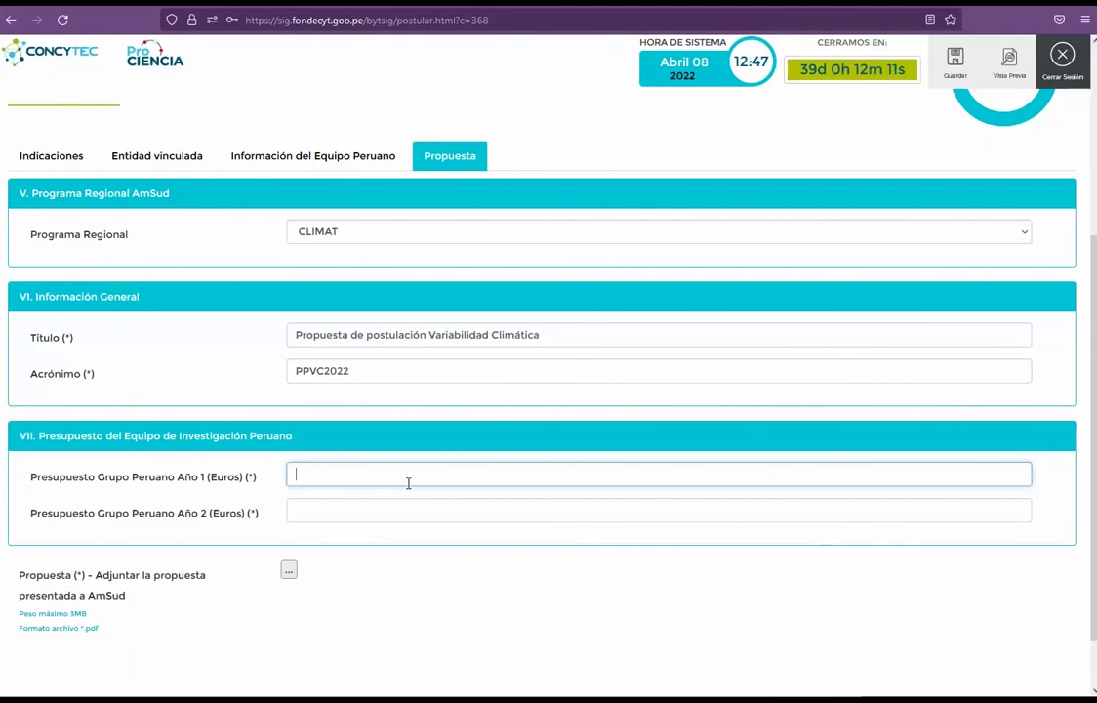
# Step: Enter preliminary budgets of 15000 for year 1 and 10000 for year 2, and save
pyautogui.write('15000')
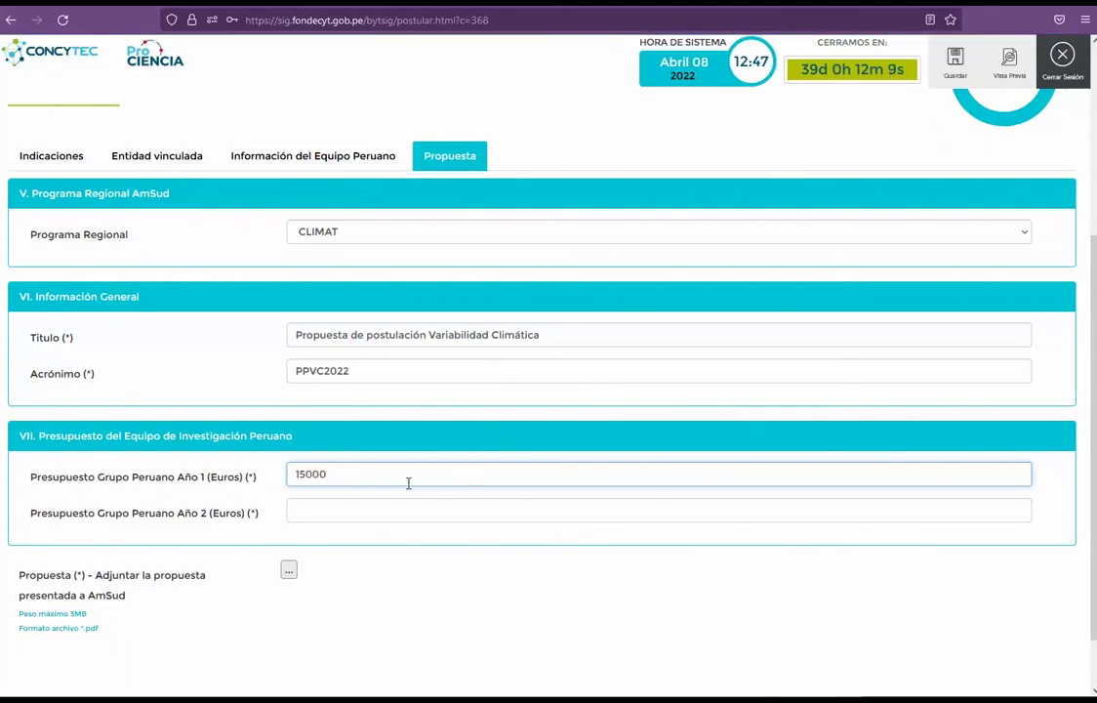
pyautogui.click(408, 504)
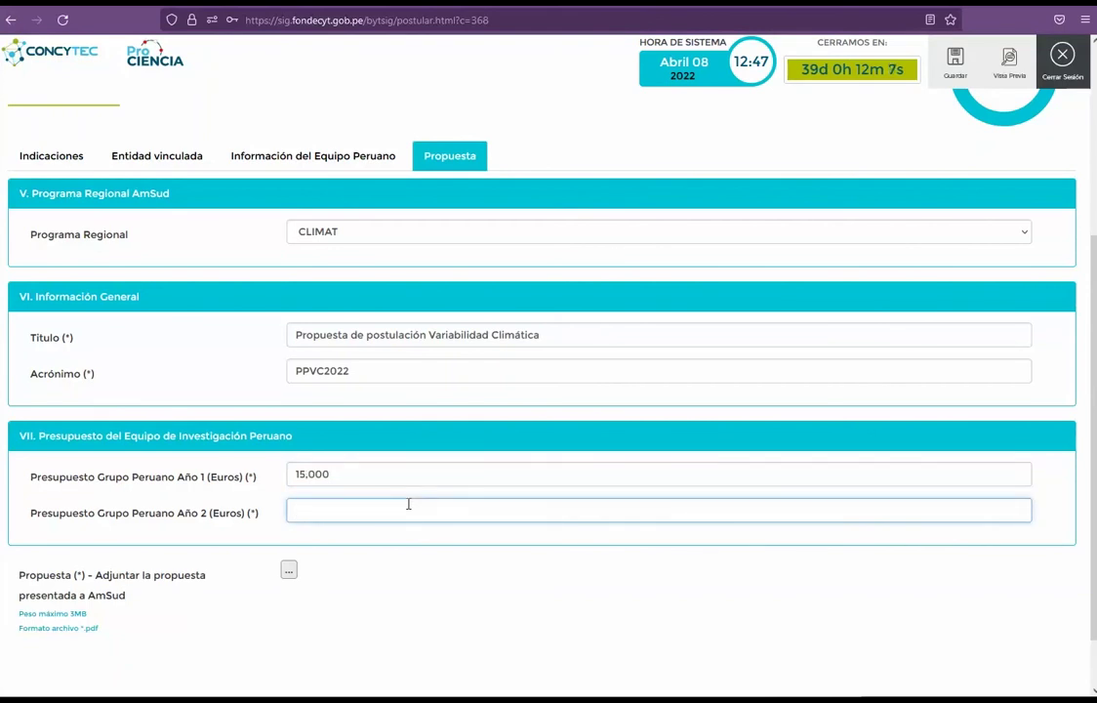
pyautogui.write('10000')
pyautogui.press('BackSpace')
pyautogui.press('BackSpace')
pyautogui.press('BackSpace')
pyautogui.press('BackSpace')
pyautogui.press('BackSpace')
pyautogui.click(954, 76)
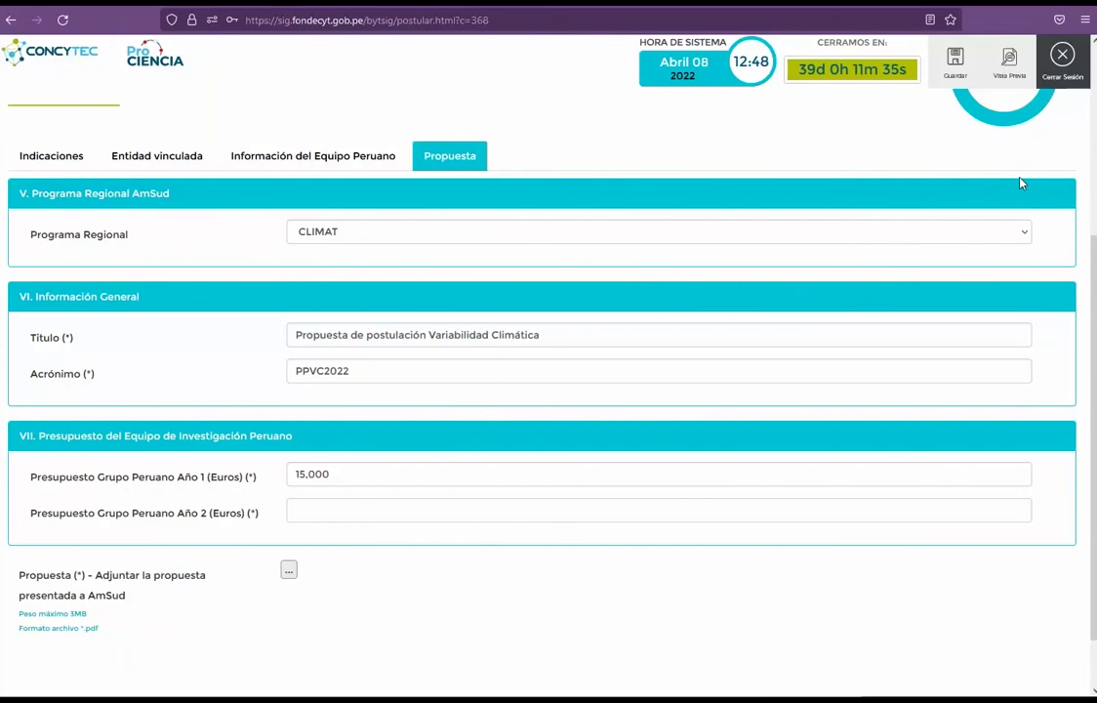
# Step: Correct the Peruvian team budget to 9,000 euros for year 1 and 7,000 for year 2
pyautogui.click(356, 504)
pyautogui.write('10.00')
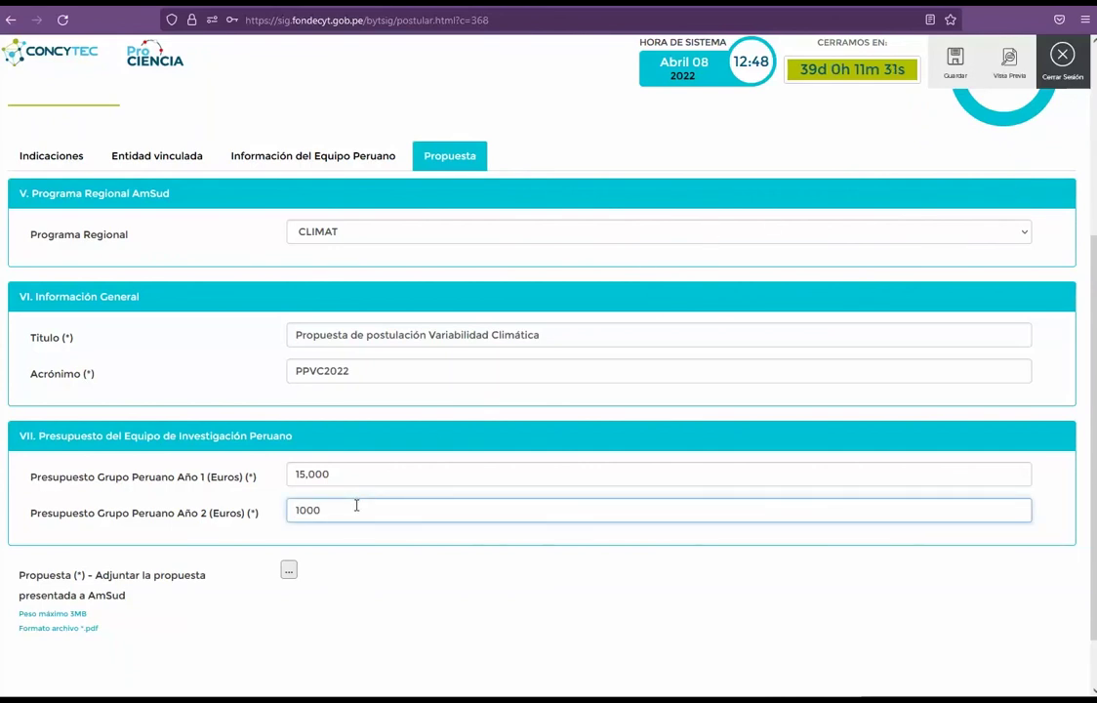
pyautogui.write('0')
pyautogui.hotkey('shift', 'Tab')
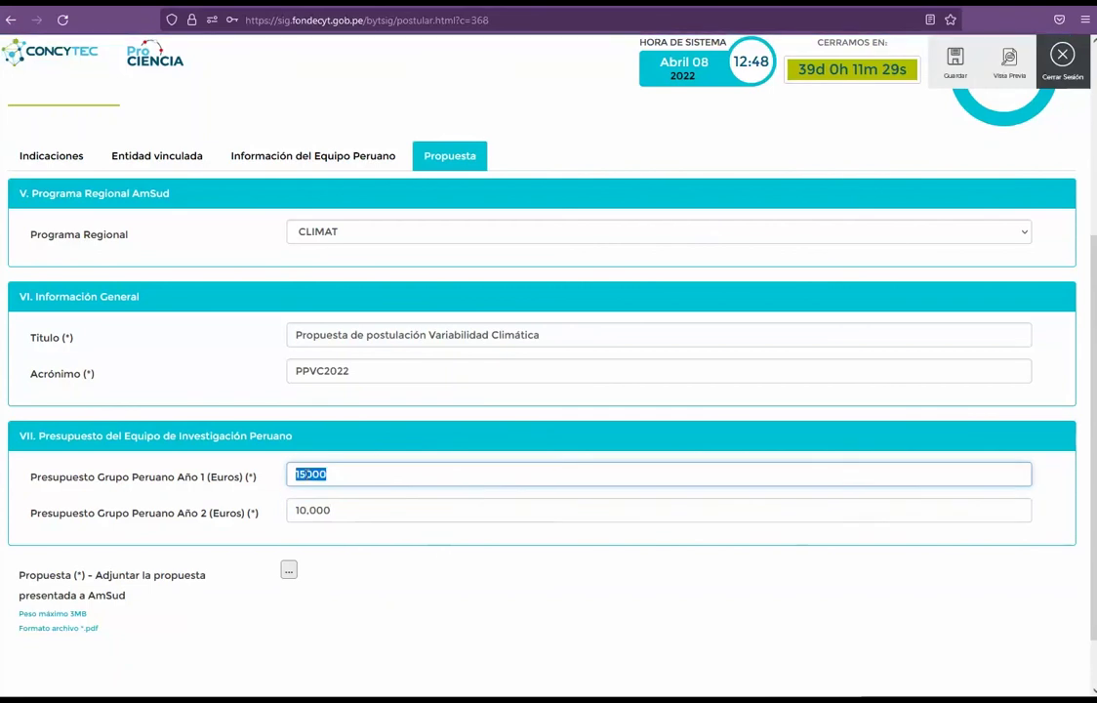
pyautogui.click(307, 474)
pyautogui.press('BackSpace')
pyautogui.press('BackSpace')
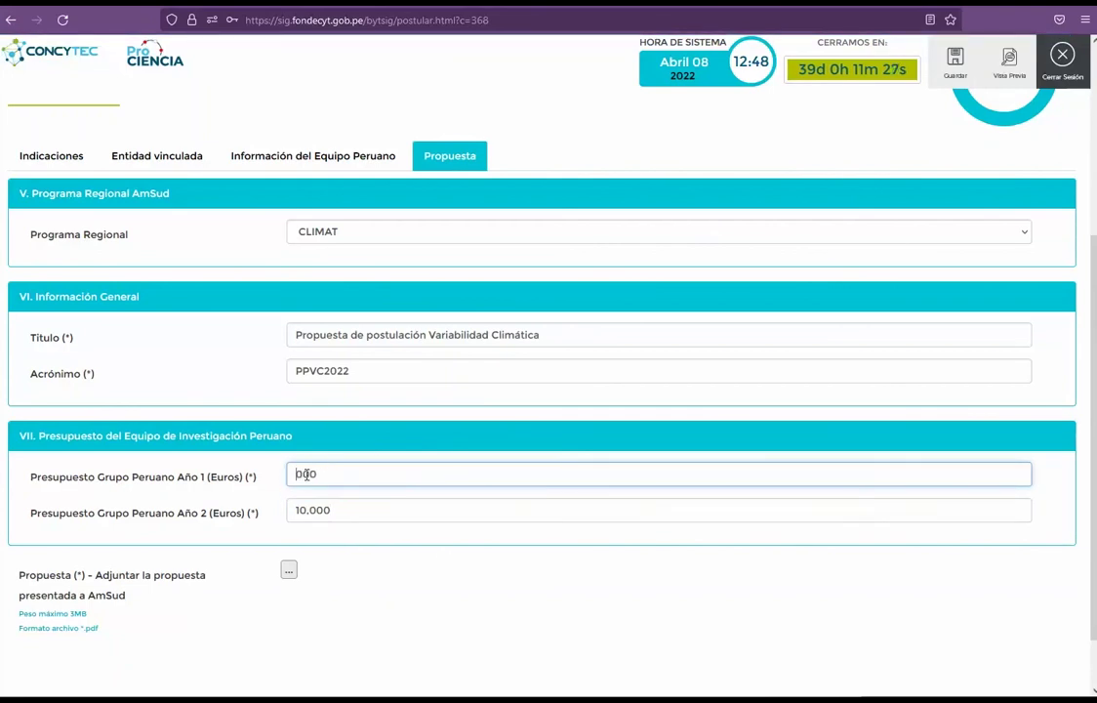
pyautogui.write('9')
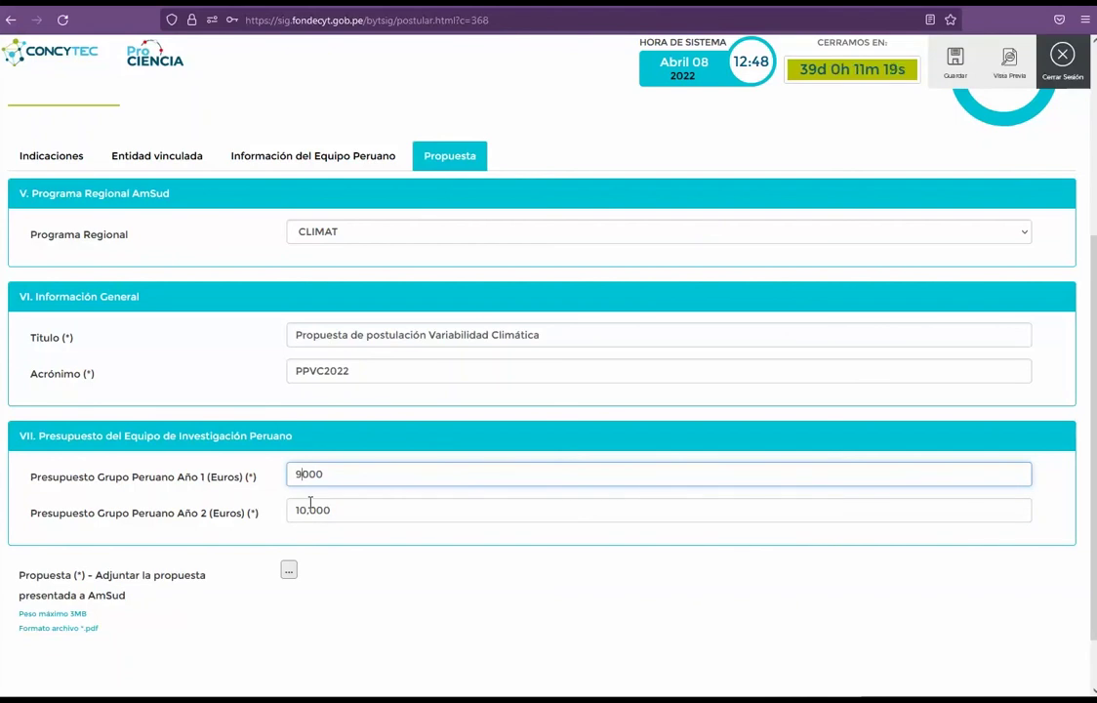
pyautogui.press('Tab')
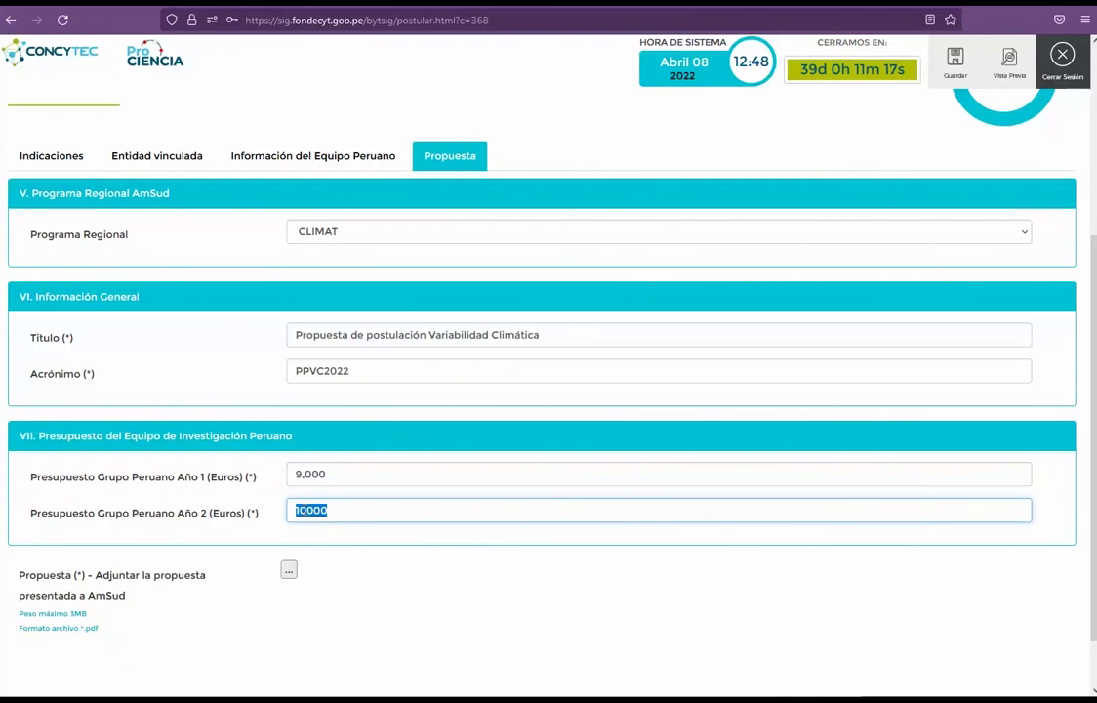
pyautogui.click(305, 510)
pyautogui.press('BackSpace')
pyautogui.press('BackSpace')
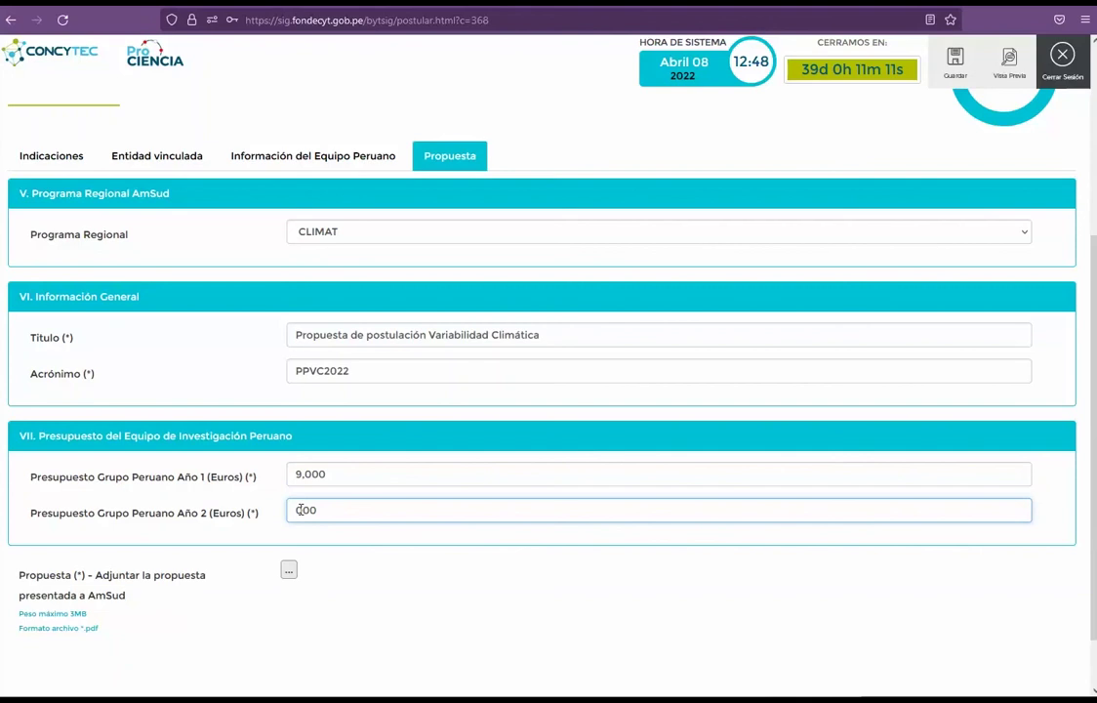
pyautogui.write('7')
pyautogui.click(395, 575)
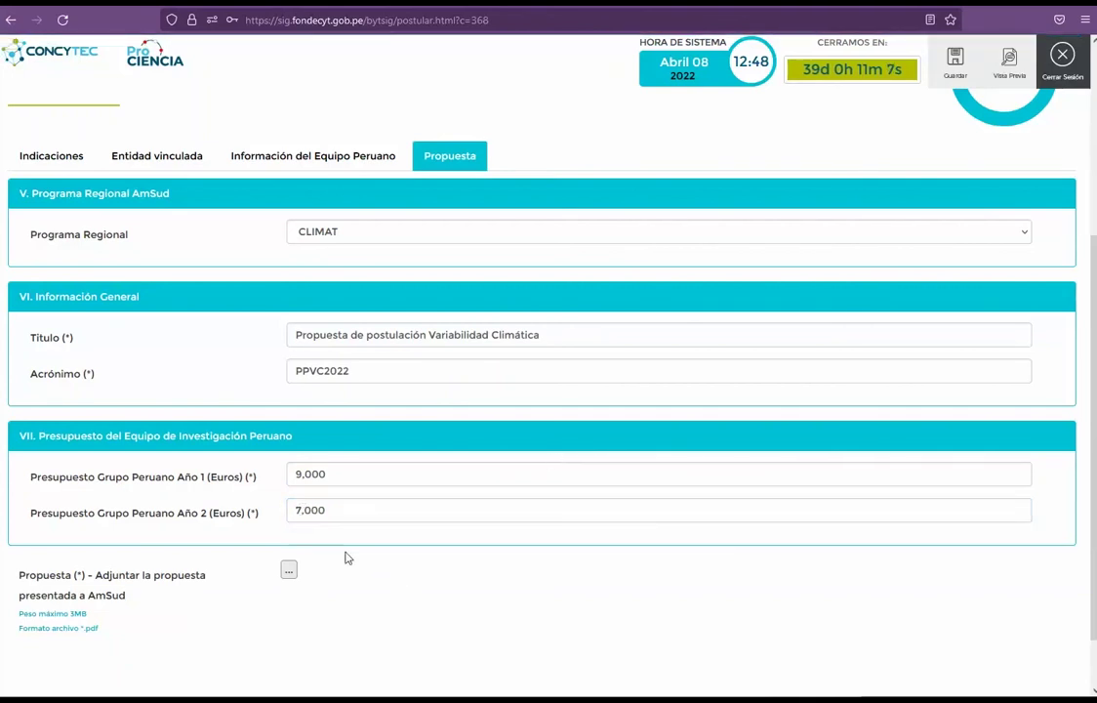
pyautogui.click(290, 572)
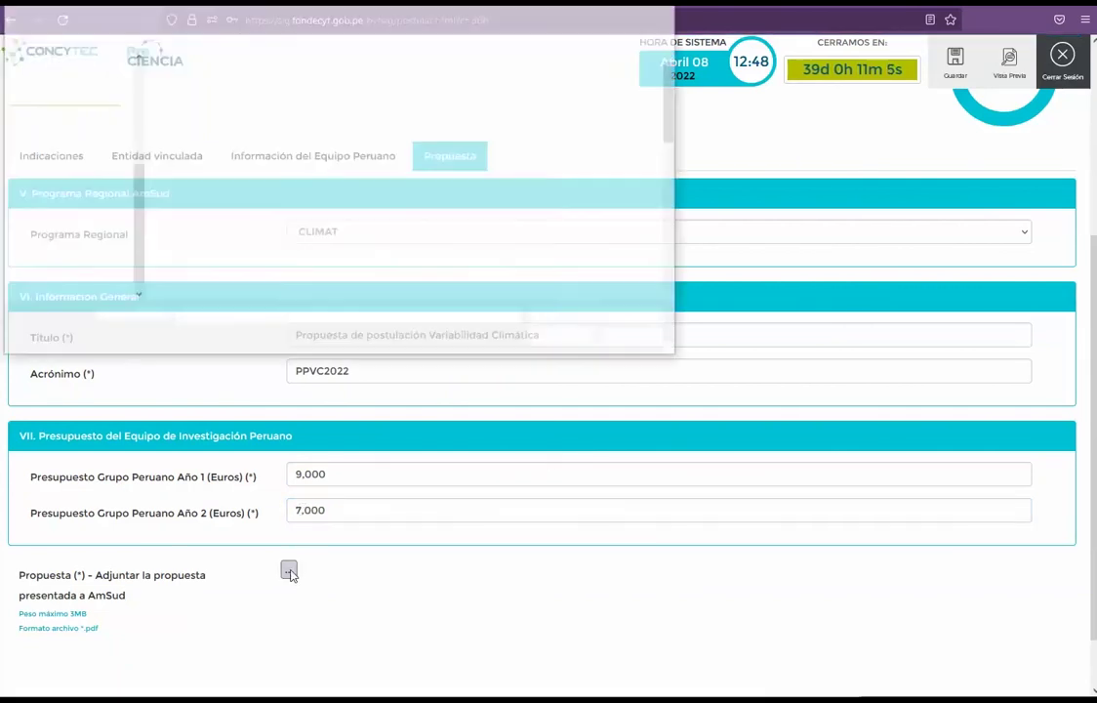
# Step: Attach 3 Documento.pdf as the AmSud proposal and save, reaching 100% completion
pyautogui.doubleClick(208, 216)
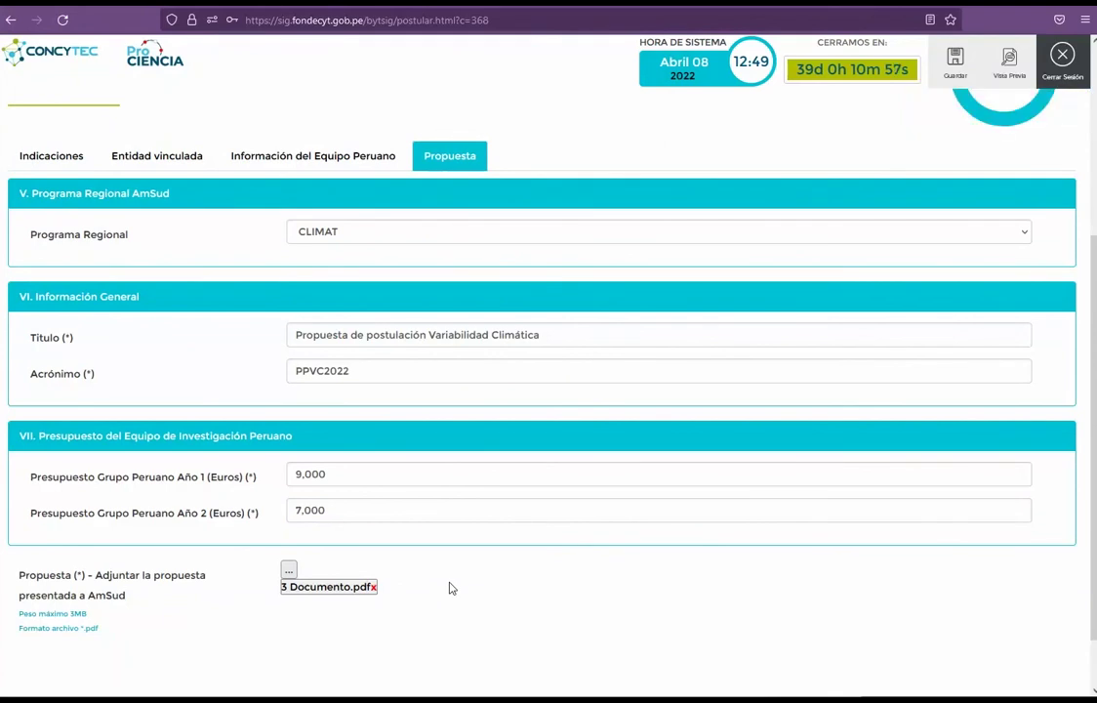
pyautogui.scroll(3, 838, 504)
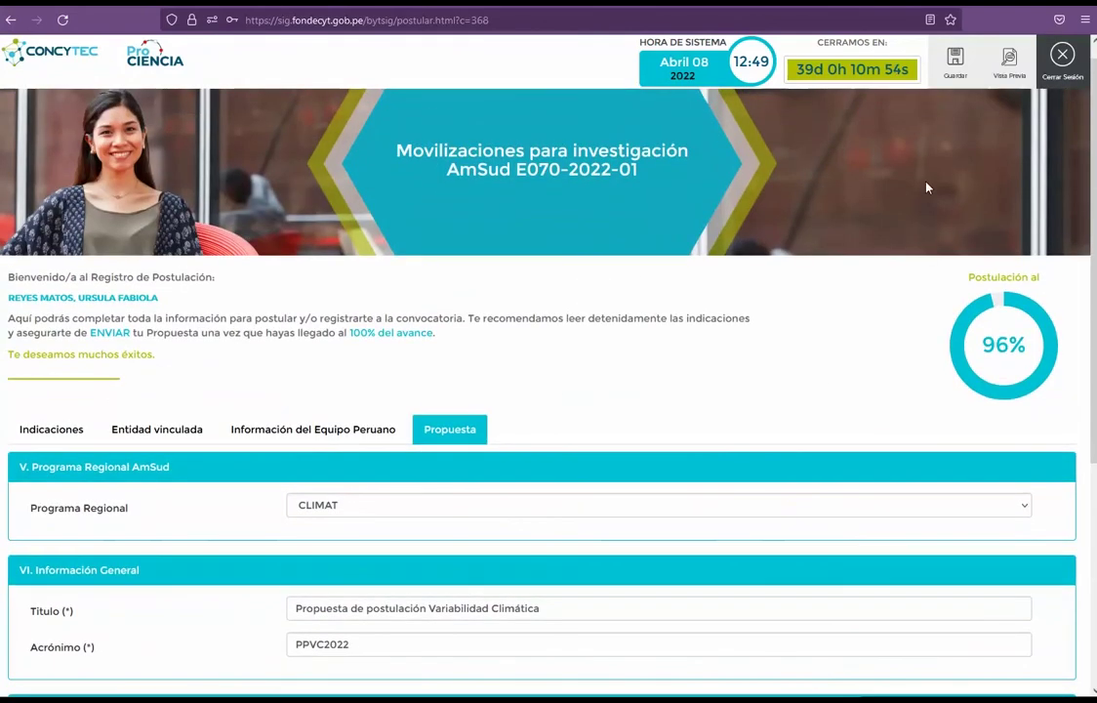
pyautogui.click(955, 60)
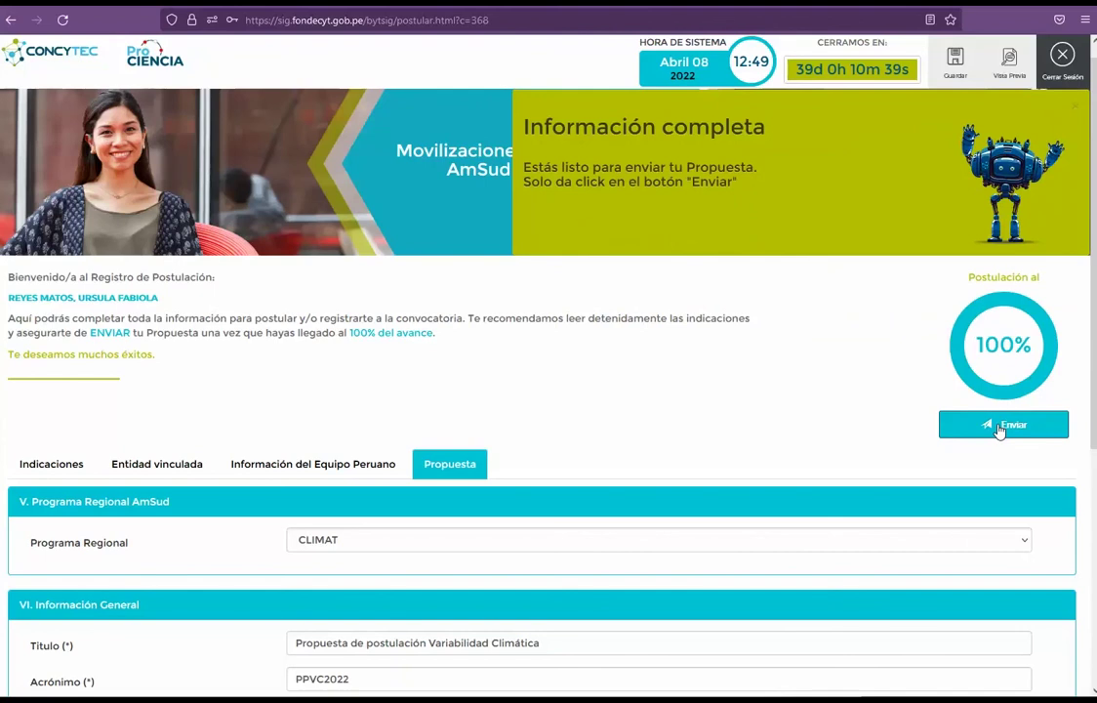
# Step: Begin submission, tick then untick the requirements confirmation, and cancel sending the application
pyautogui.click(1000, 425)
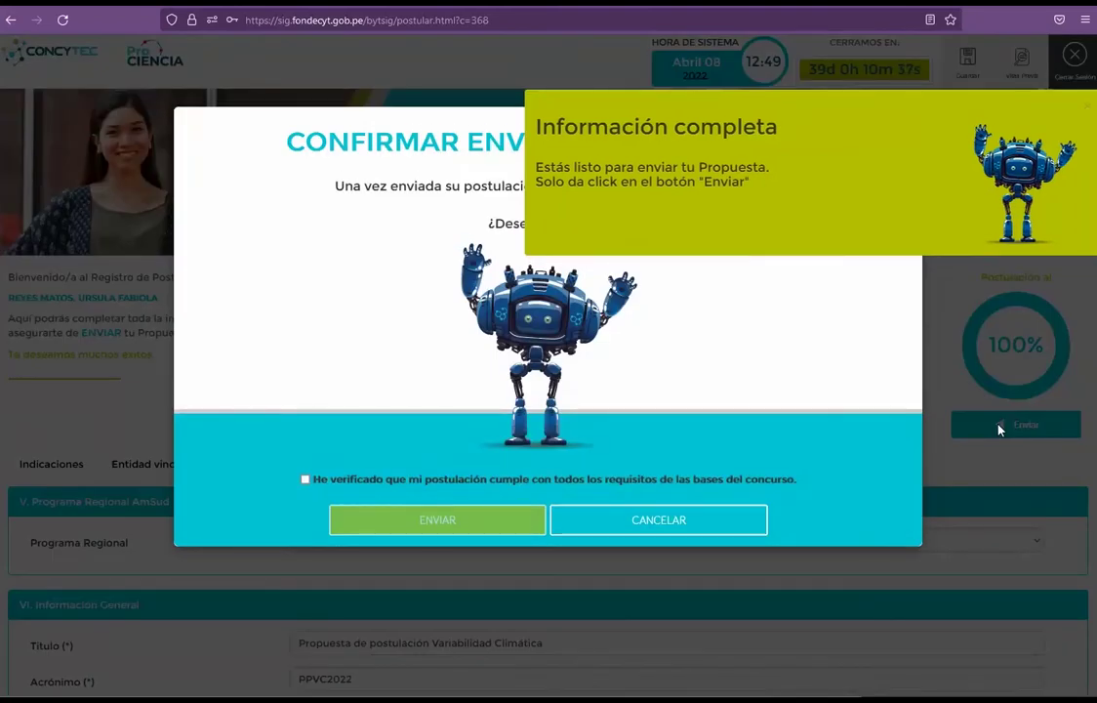
pyautogui.click(1091, 110)
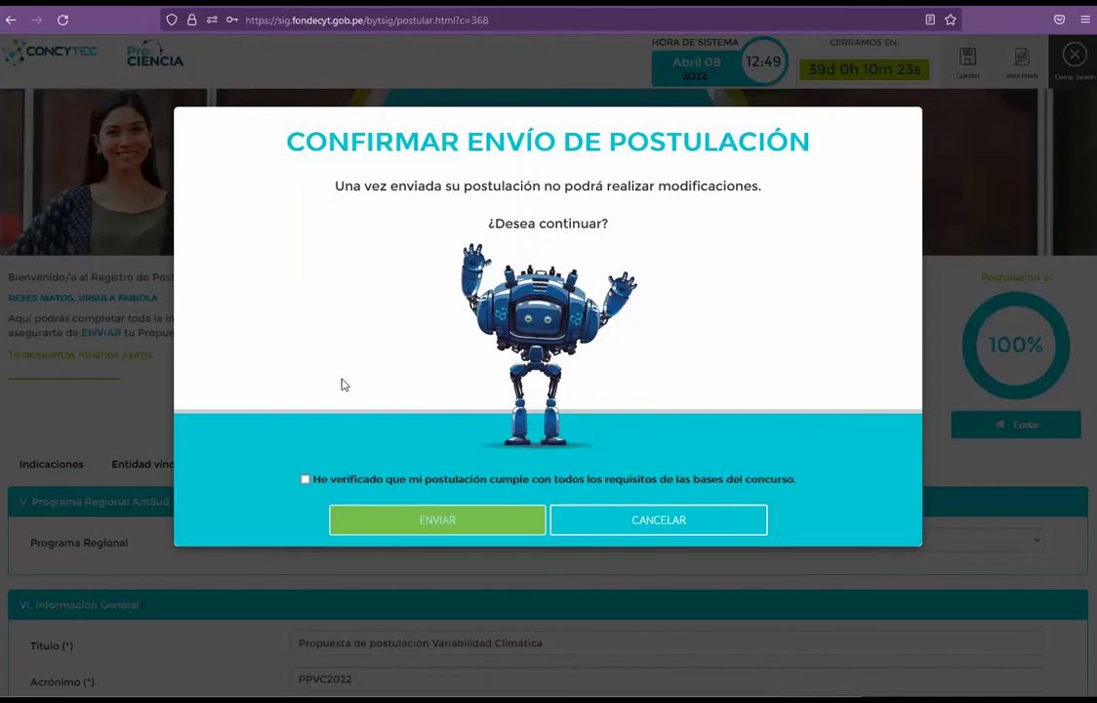
pyautogui.click(306, 479)
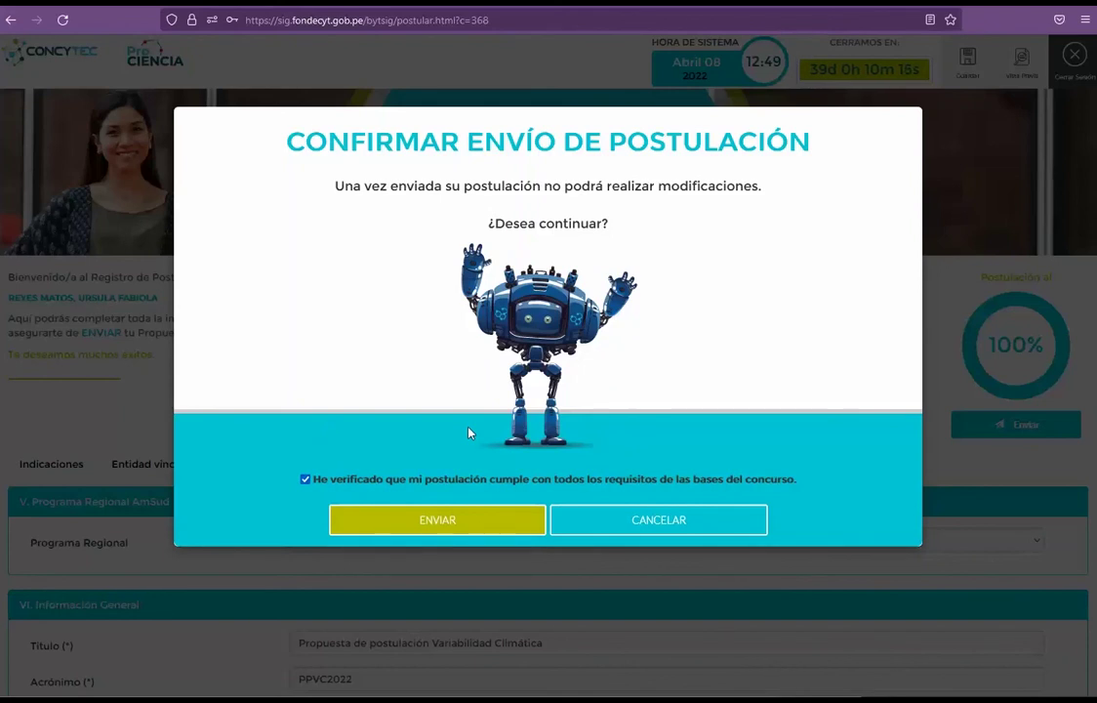
pyautogui.click(305, 481)
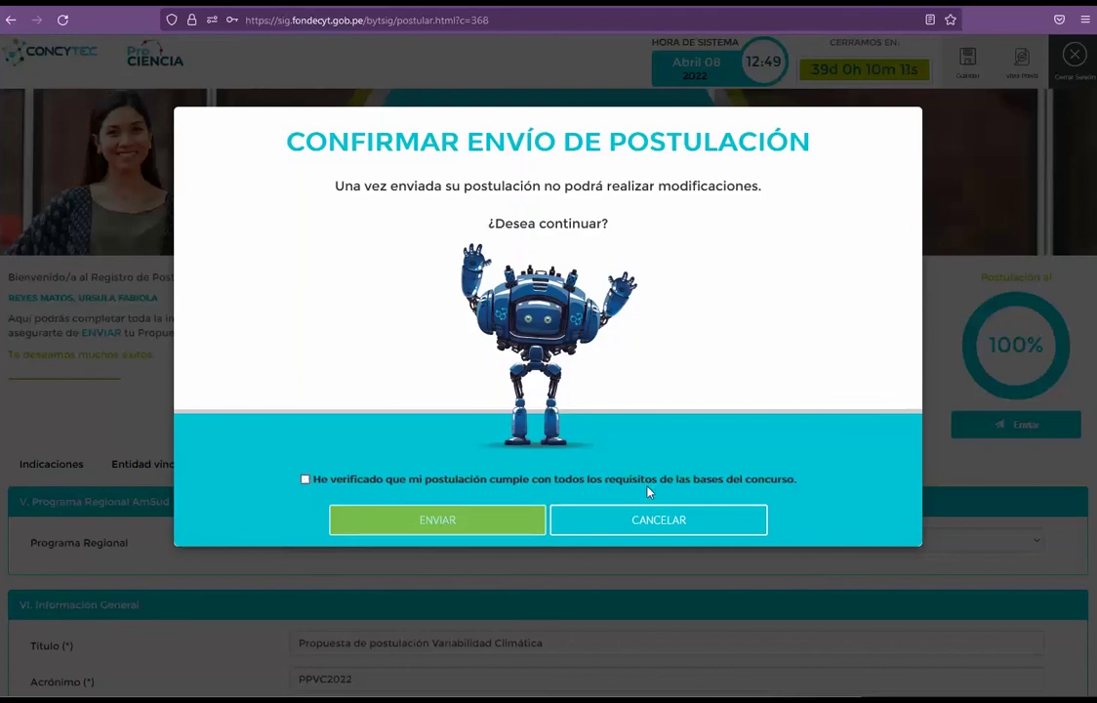
pyautogui.click(686, 523)
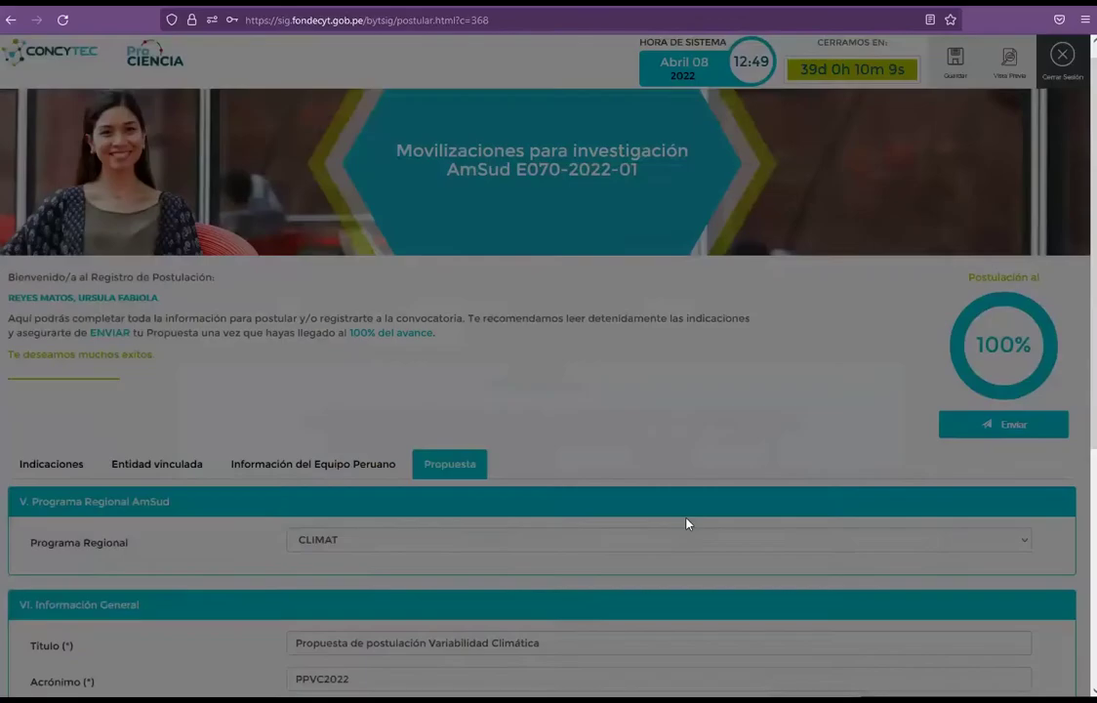
# Step: Review the Información del Equipo Peruano, Entidad vinculada and Propuesta sections of the application
pyautogui.click(317, 473)
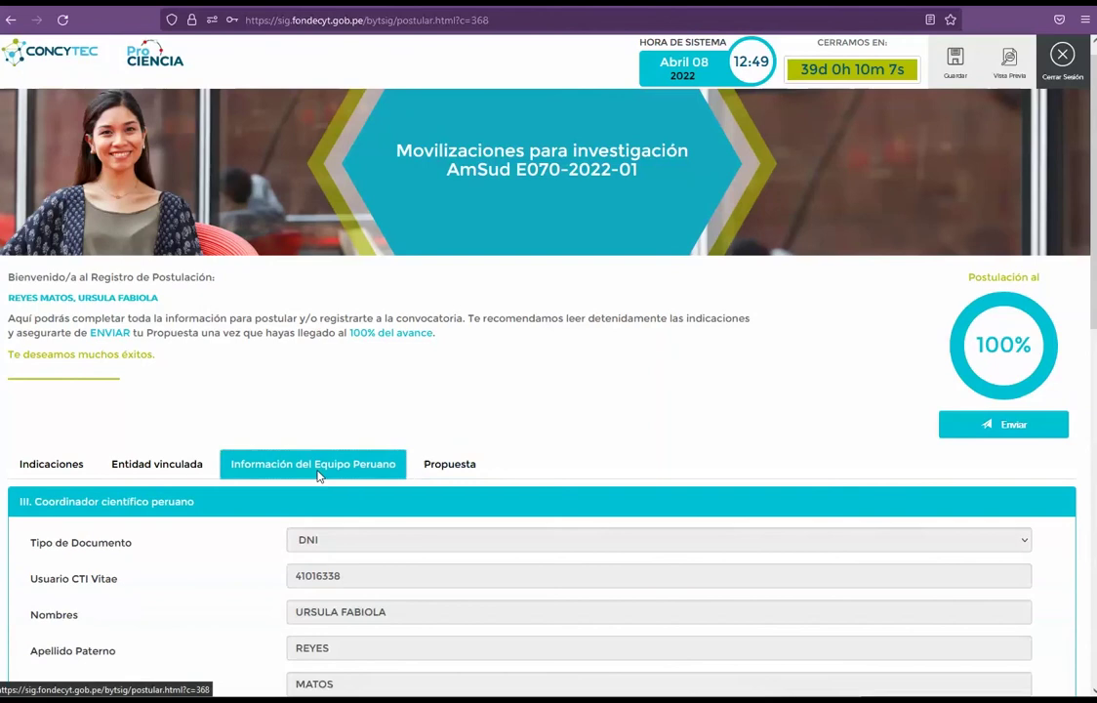
pyautogui.click(187, 469)
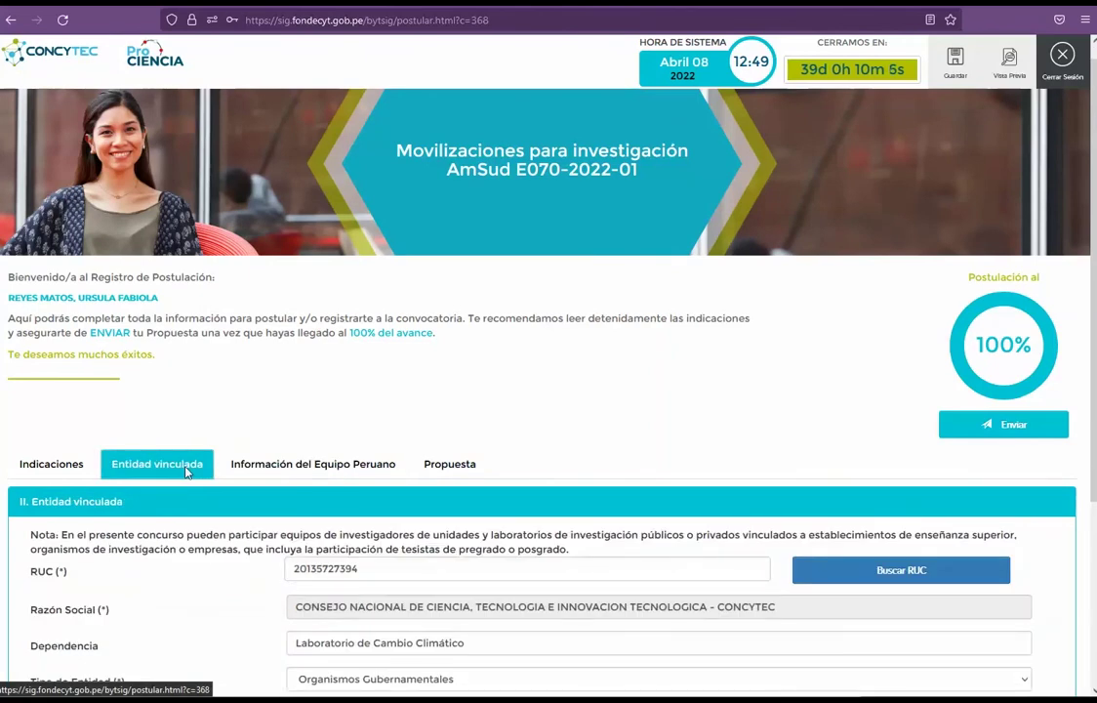
pyautogui.click(454, 470)
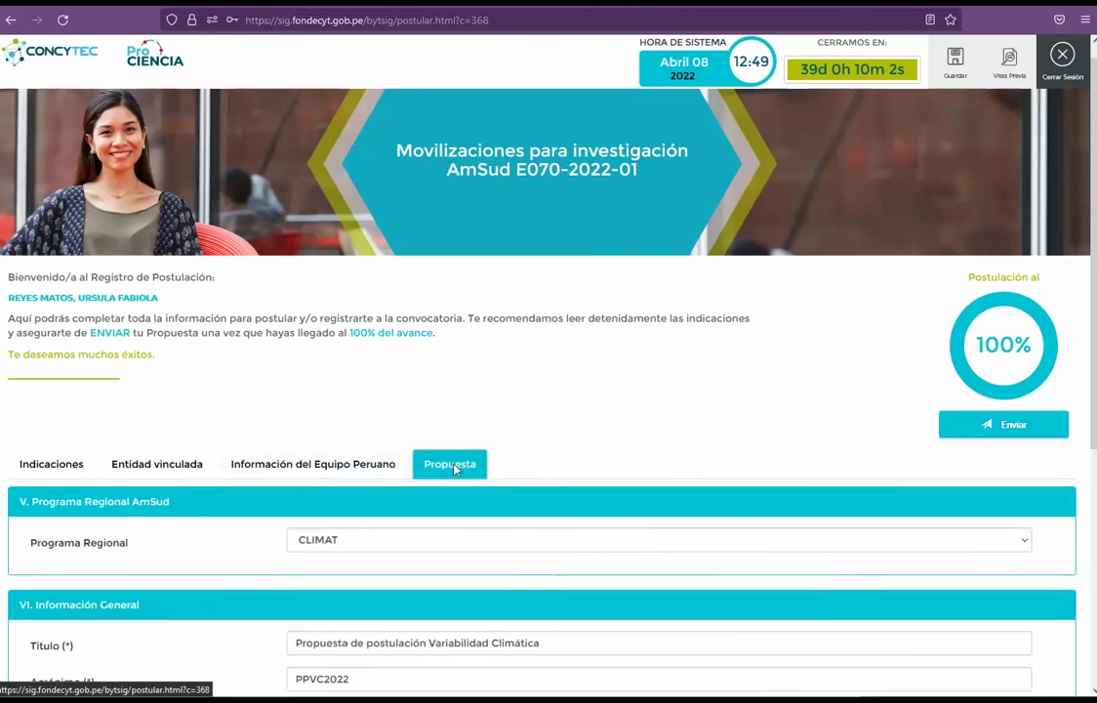
# Step: Send the application, ticking the requirements verification checkbox, and check the Éxito confirmation heading
pyautogui.click(1009, 425)
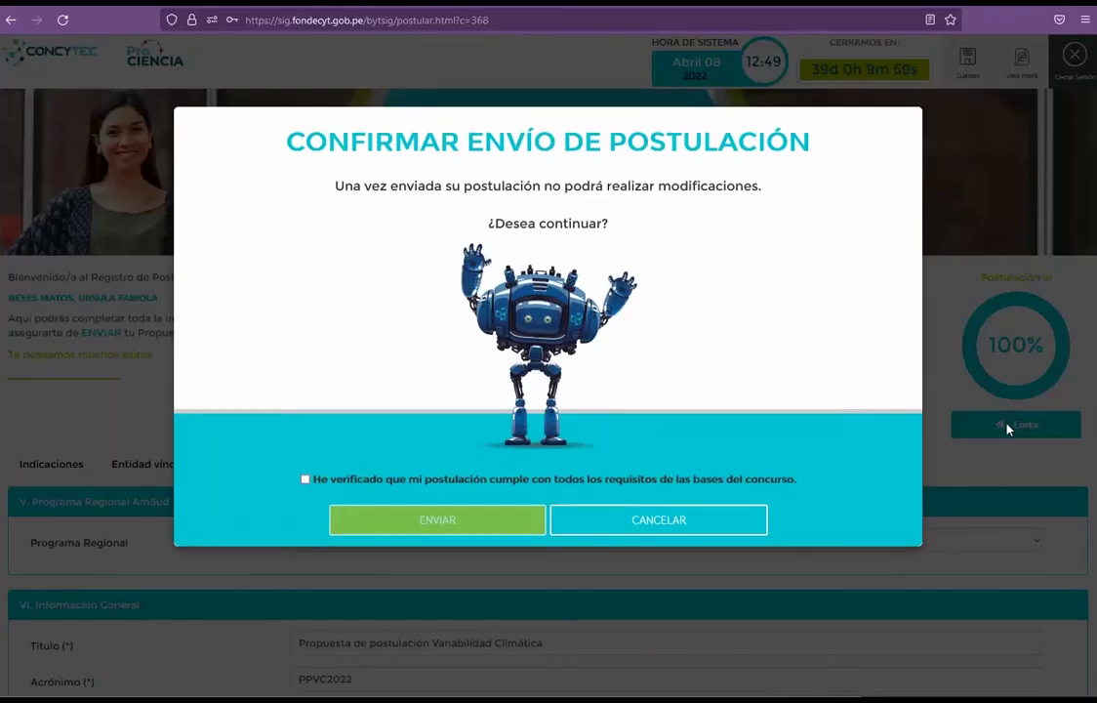
pyautogui.click(306, 479)
pyautogui.click(421, 519)
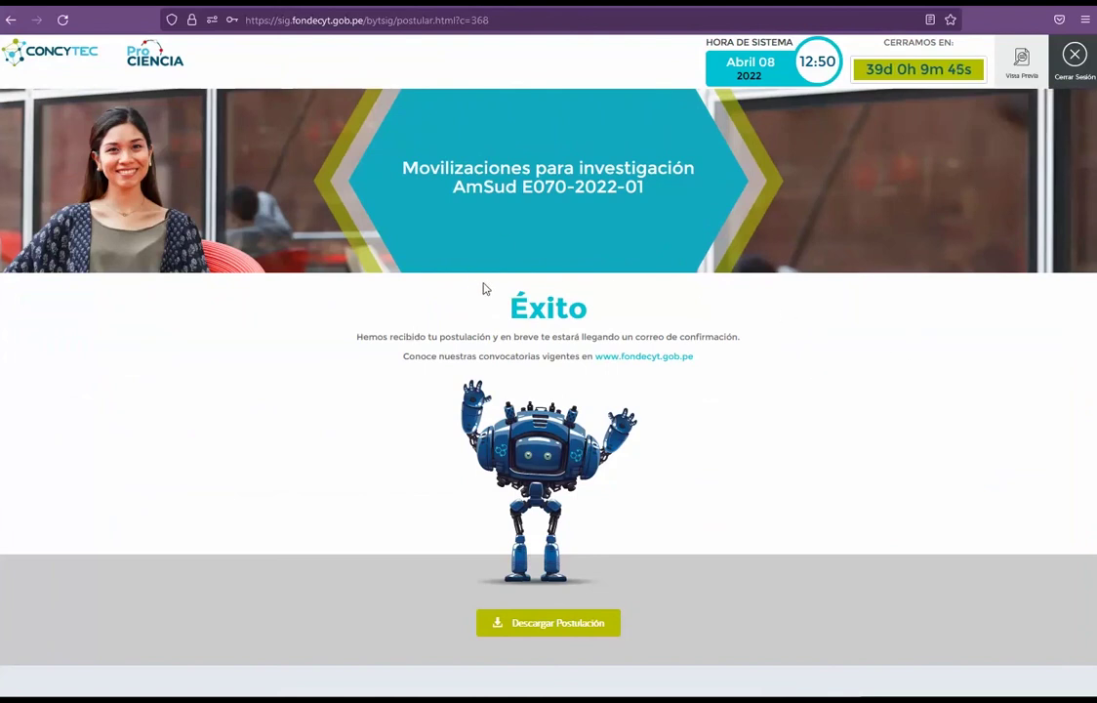
pyautogui.moveTo(478, 294); pyautogui.dragTo(661, 323)
pyautogui.click(796, 353)
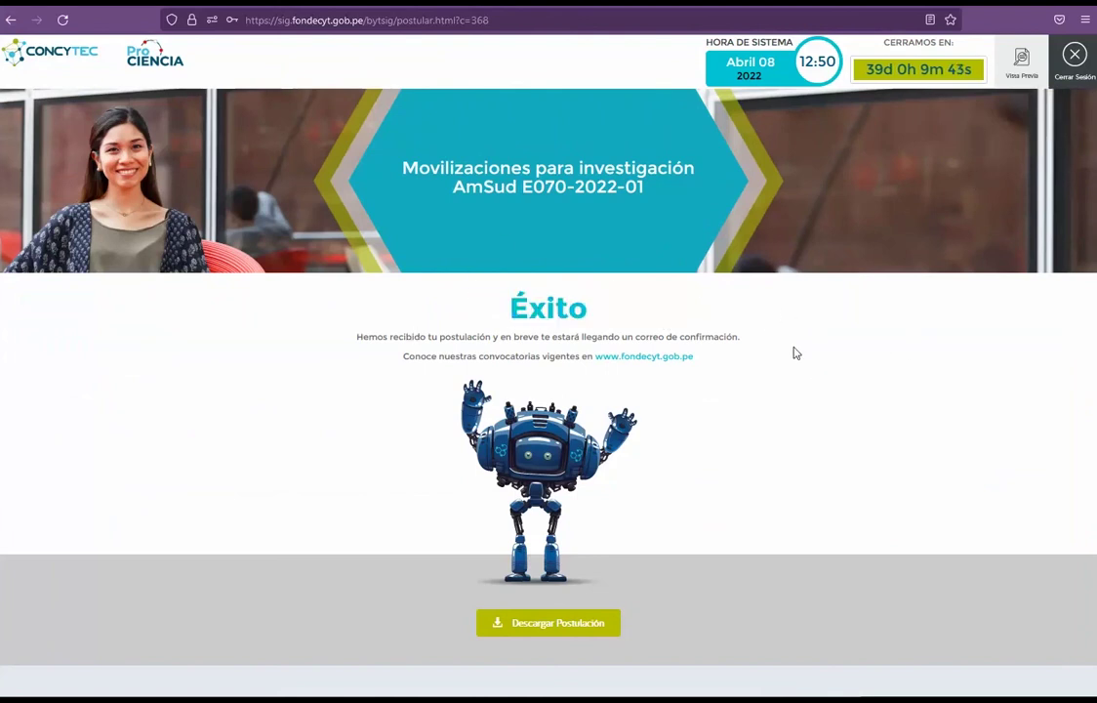